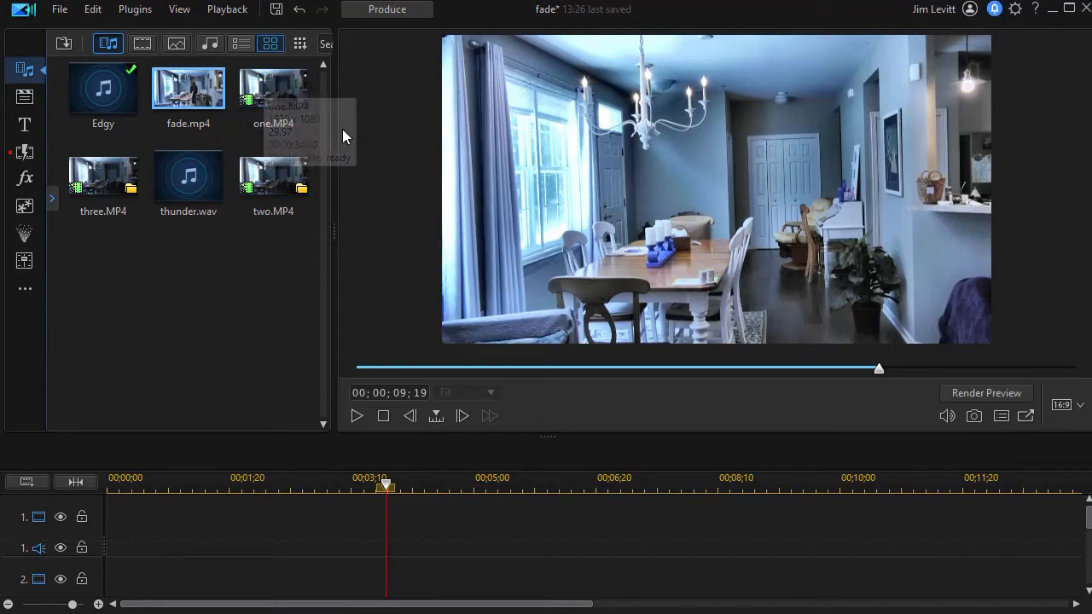
# Step: Place one.MP4 at the start of video track 1, apply Lighting Adjustment at 100 to it, and preview the clip
pyautogui.moveTo(277, 96); pyautogui.dragTo(84, 517)
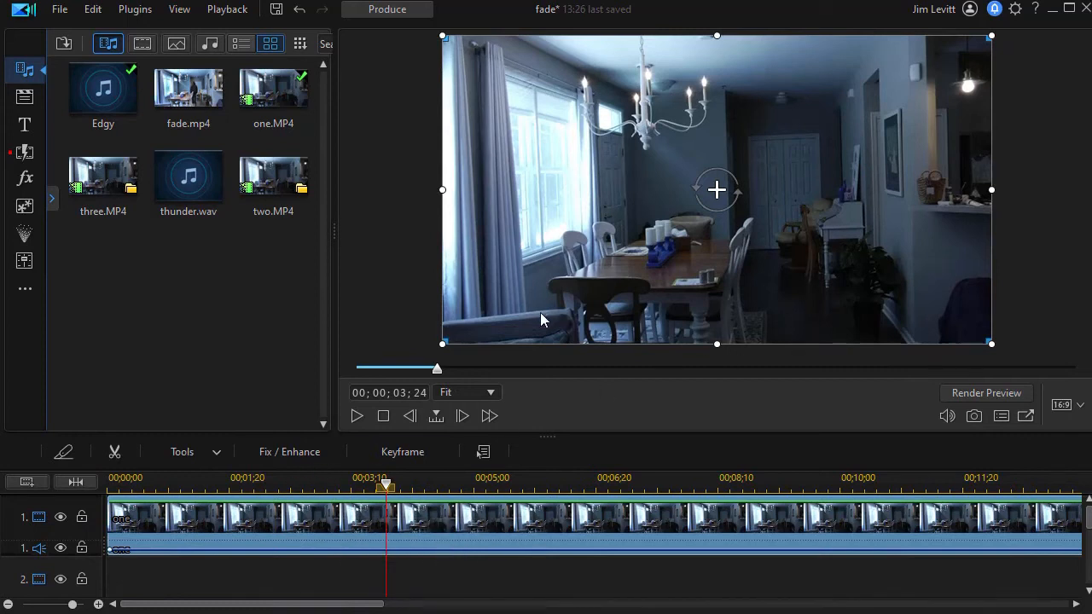
pyautogui.click(299, 452)
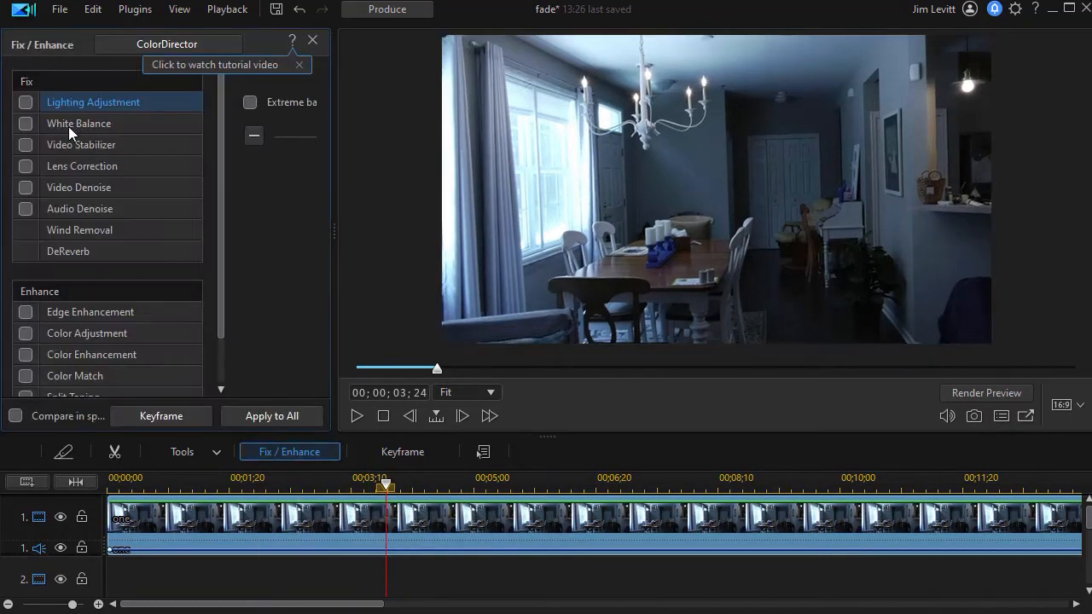
pyautogui.click(27, 102)
pyautogui.moveTo(333, 232); pyautogui.dragTo(579, 231)
pyautogui.moveTo(329, 138); pyautogui.dragTo(419, 137)
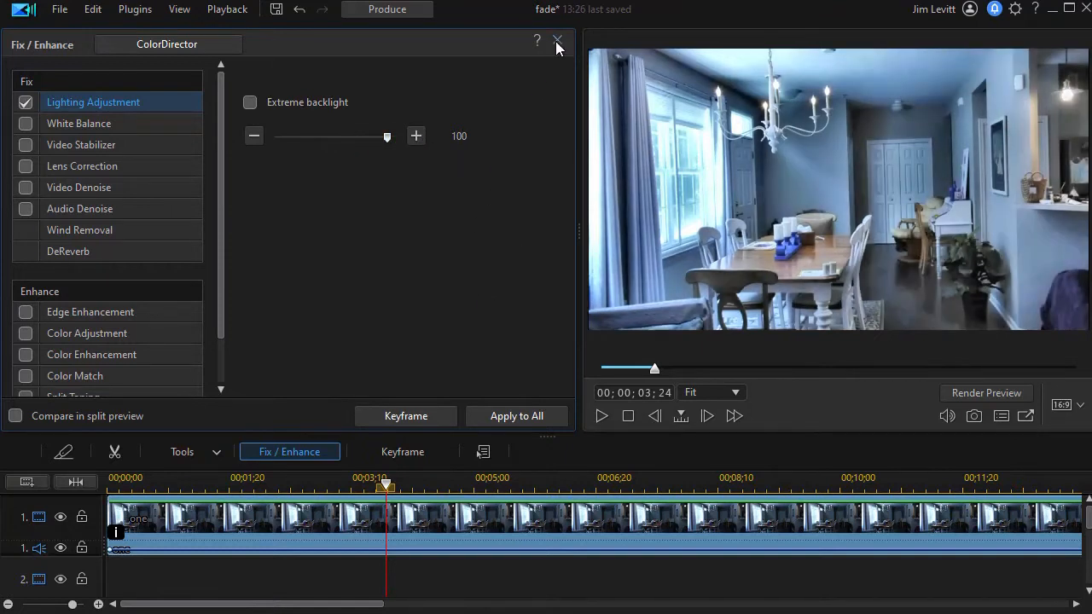
pyautogui.click(555, 41)
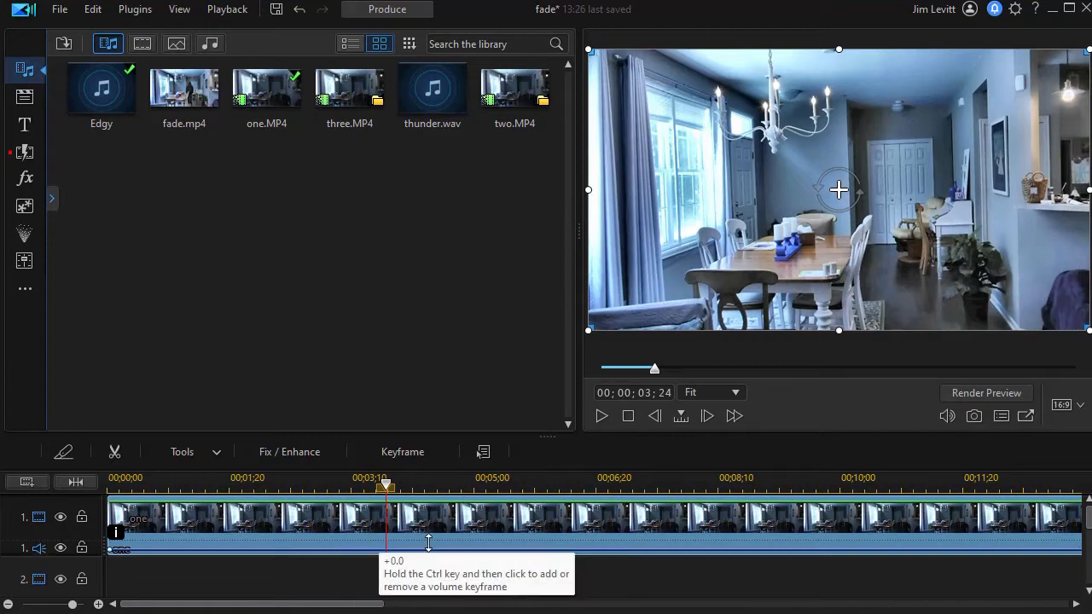
pyautogui.click(602, 416)
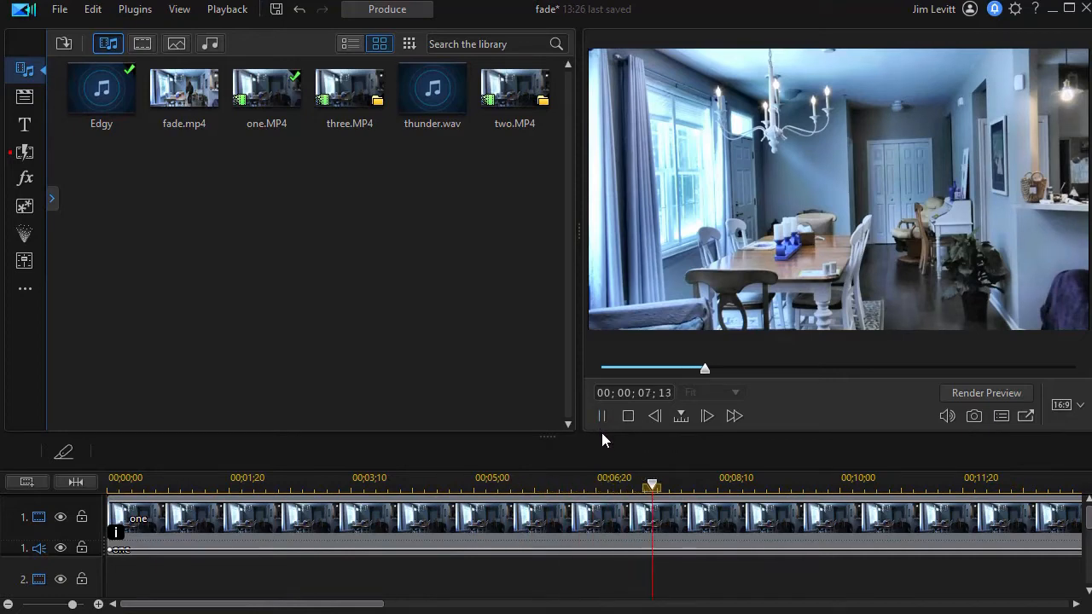
pyautogui.click(599, 418)
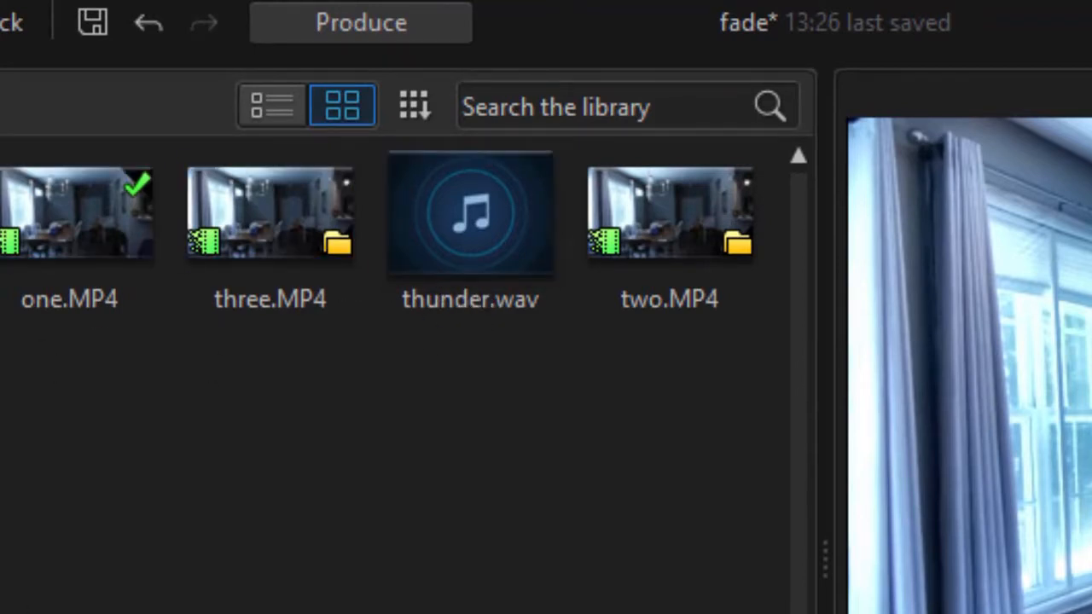
# Step: Open the precut folder of three.MP4 and place Precut 0001 at the start of video track 2
pyautogui.moveTo(340, 249)
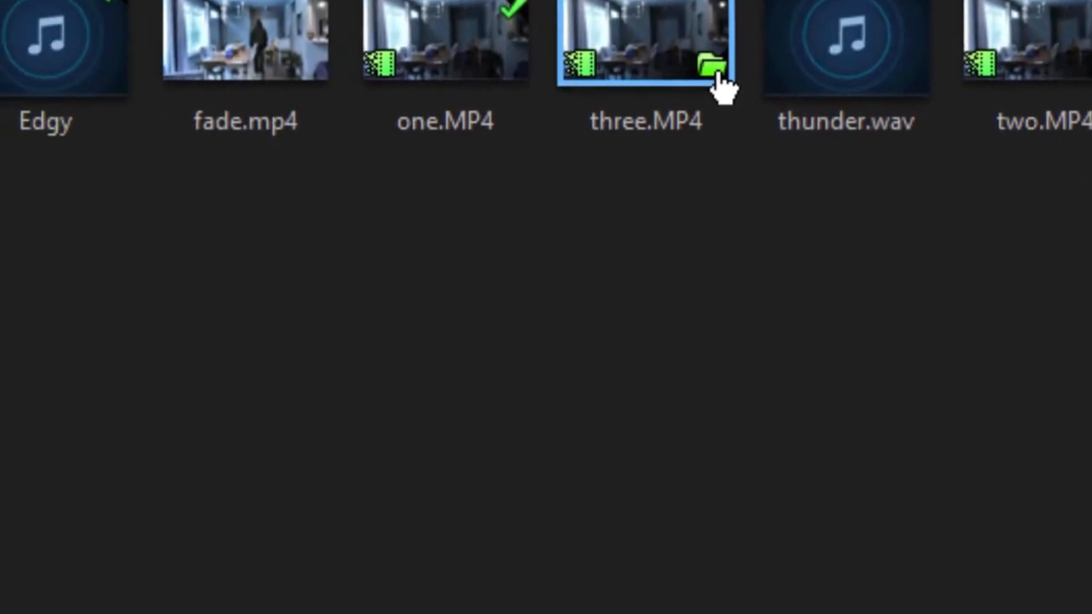
pyautogui.click(427, 209)
pyautogui.moveTo(280, 44); pyautogui.dragTo(256, 534)
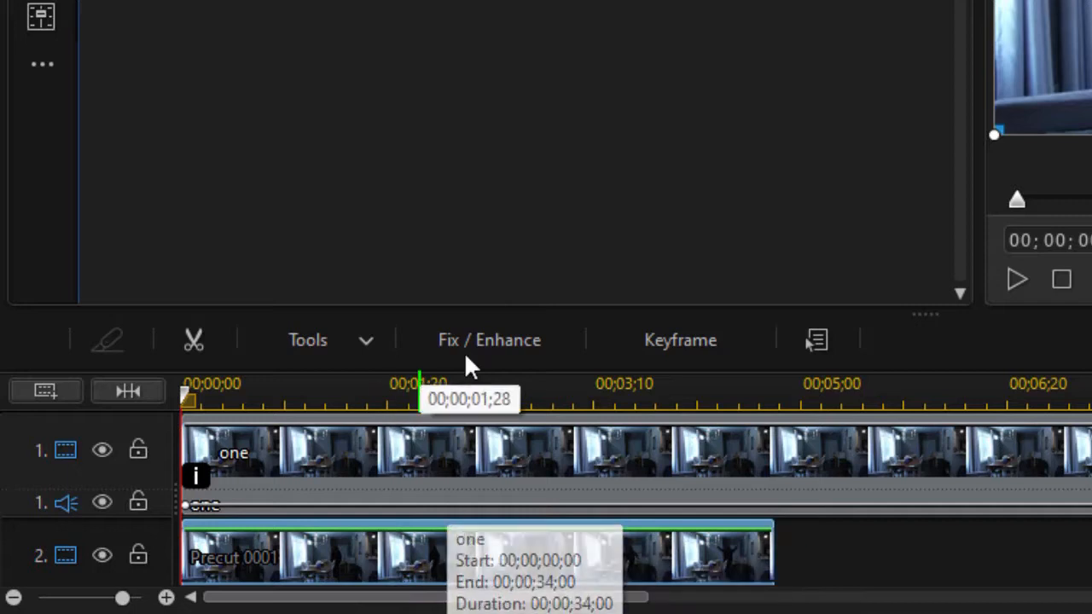
# Step: Apply Lighting Adjustment at 100 to the Precut 0001 clip and return to the main media library folder
pyautogui.click(517, 334)
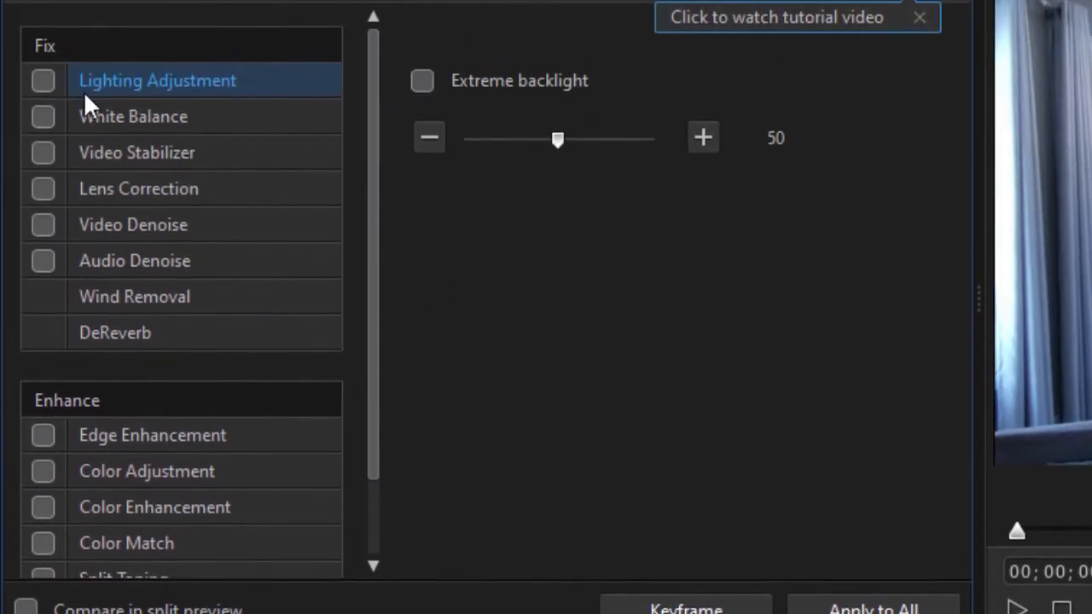
pyautogui.click(45, 97)
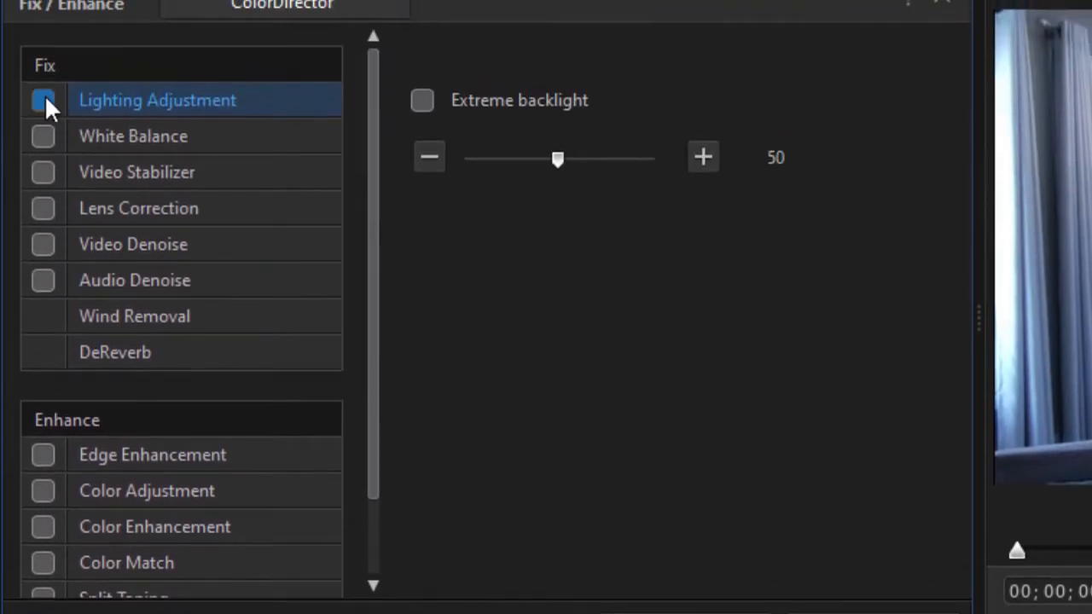
pyautogui.click(570, 161)
pyautogui.moveTo(571, 167); pyautogui.dragTo(722, 162)
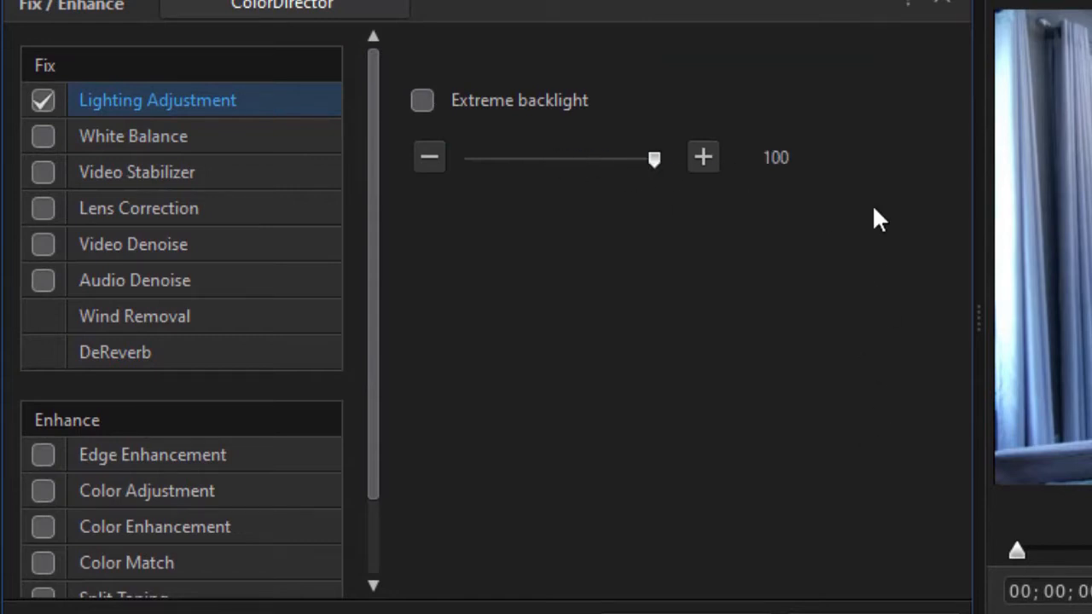
pyautogui.click(943, 4)
pyautogui.click(999, 358)
pyautogui.moveTo(980, 320); pyautogui.dragTo(482, 348)
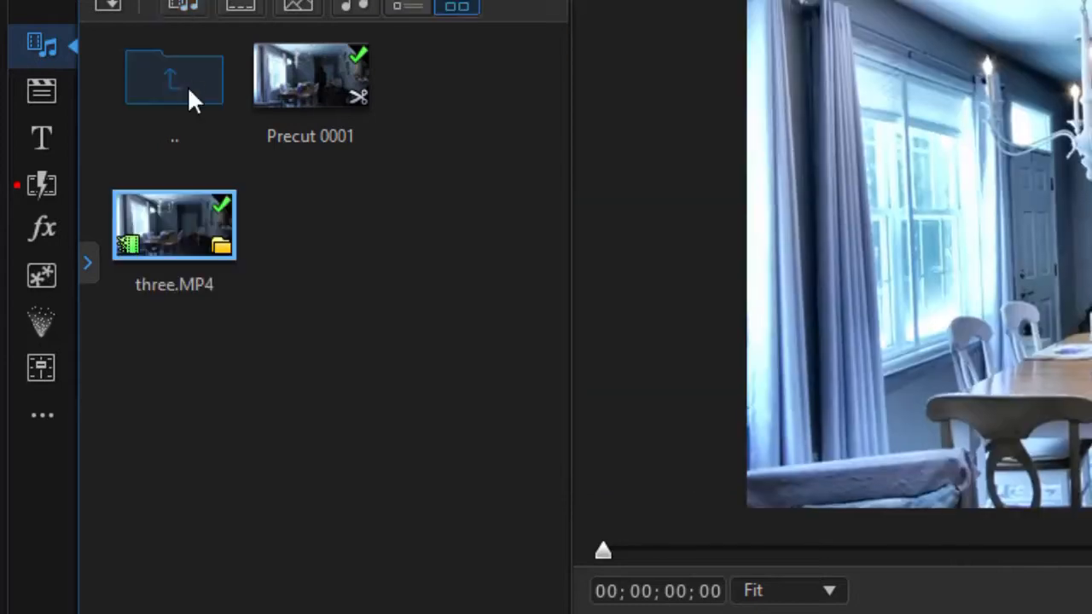
pyautogui.doubleClick(182, 82)
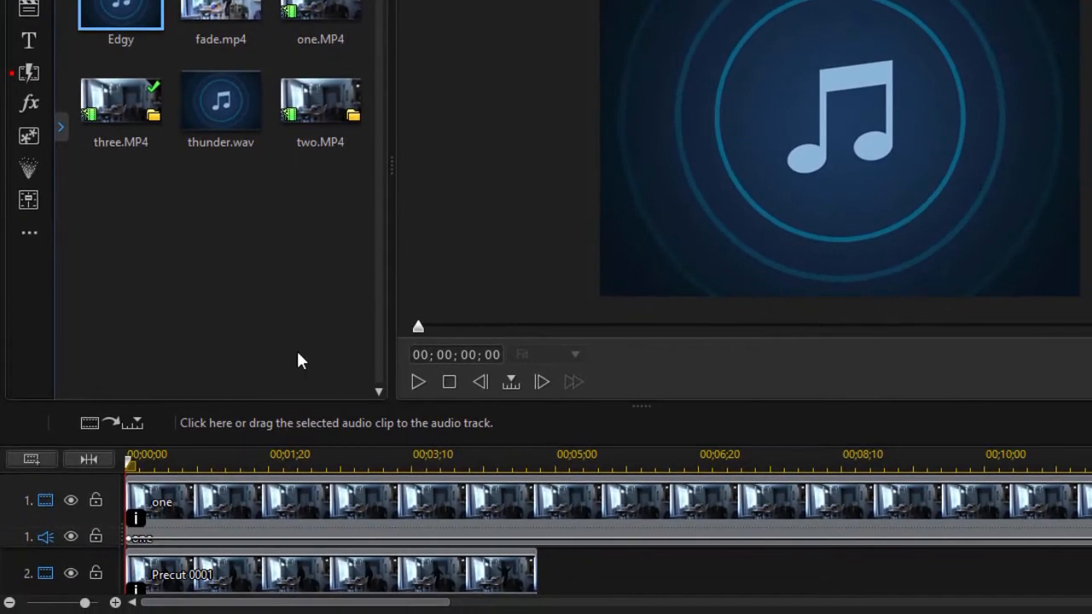
# Step: Find the frame with the figure's arms raised and add a timeline marker named "transition" at 00;00;04;08
pyautogui.click(285, 461)
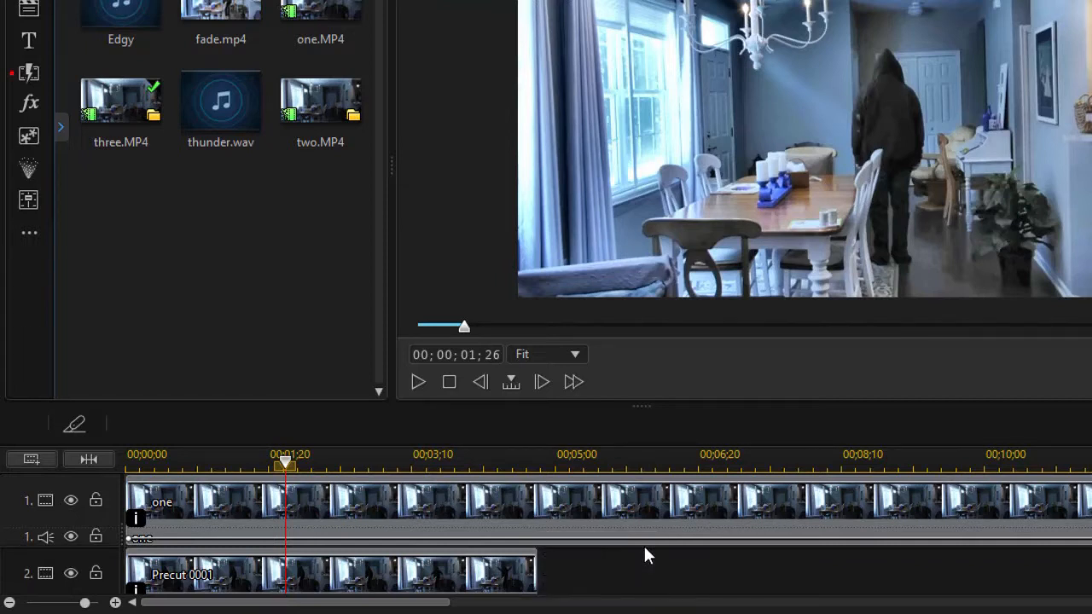
pyautogui.moveTo(285, 461); pyautogui.dragTo(482, 502)
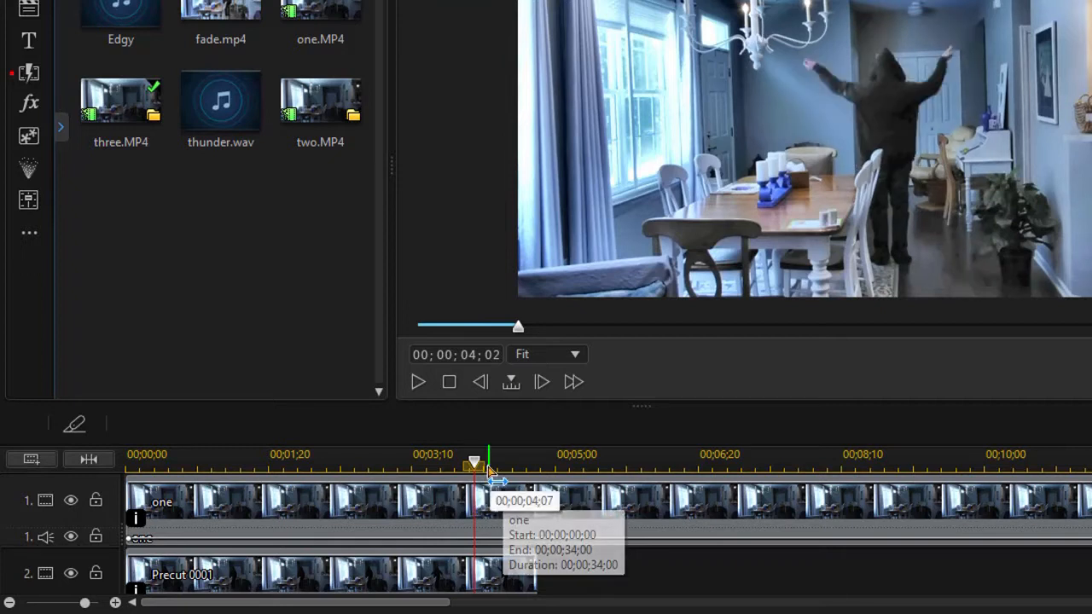
pyautogui.moveTo(480, 468); pyautogui.dragTo(497, 474)
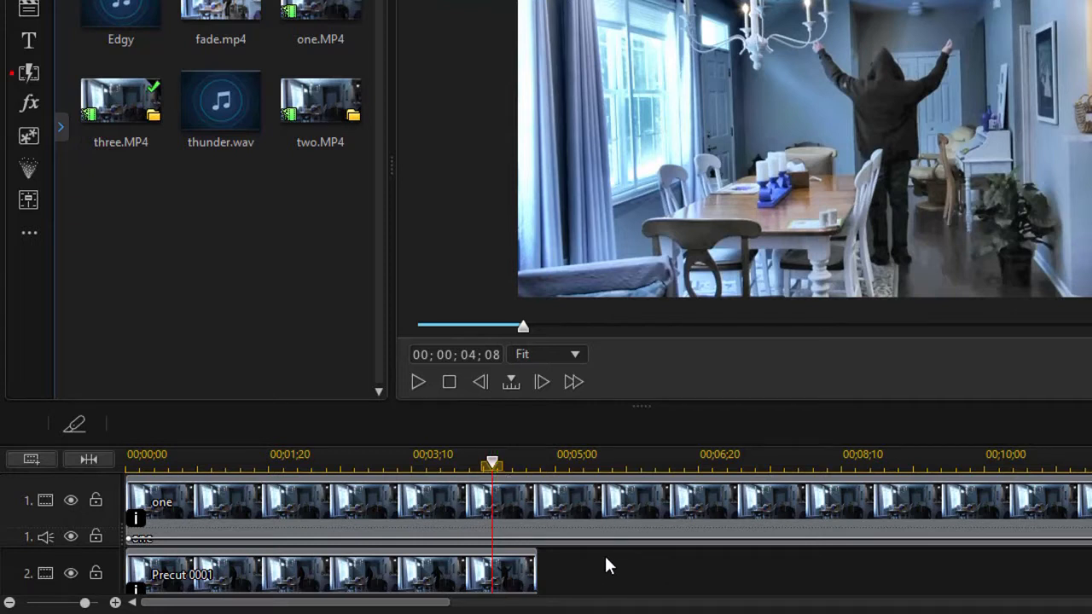
pyautogui.rightClick(490, 463)
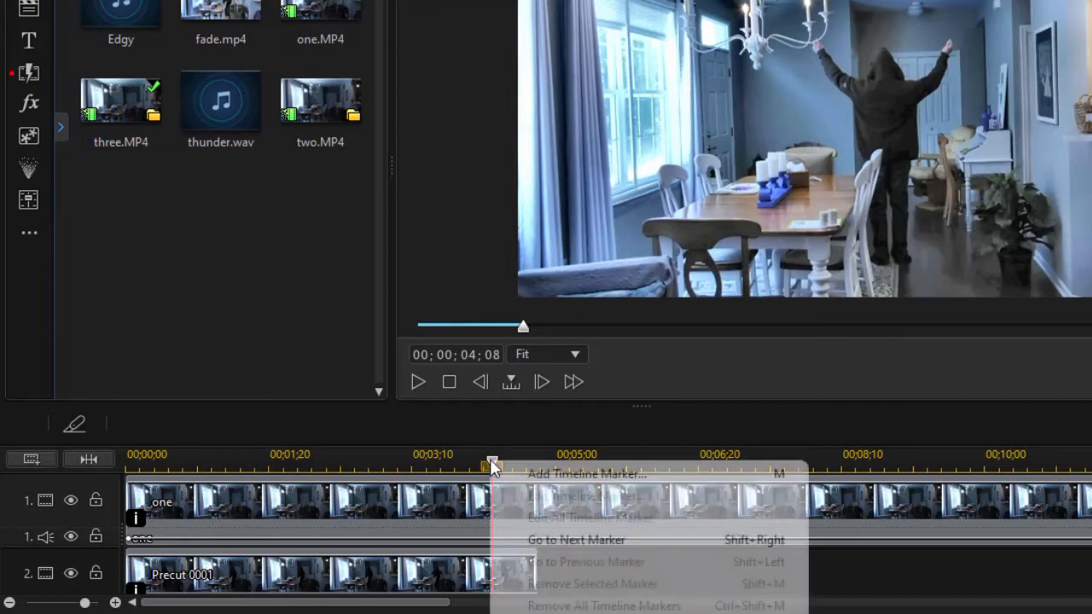
pyautogui.click(506, 474)
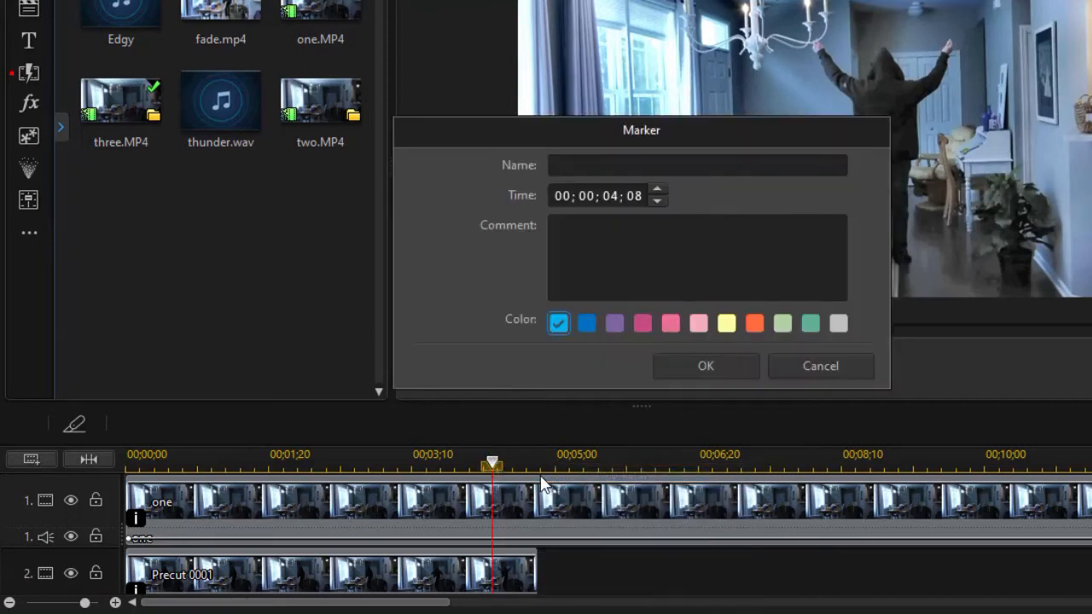
pyautogui.write('transition')
pyautogui.click(706, 365)
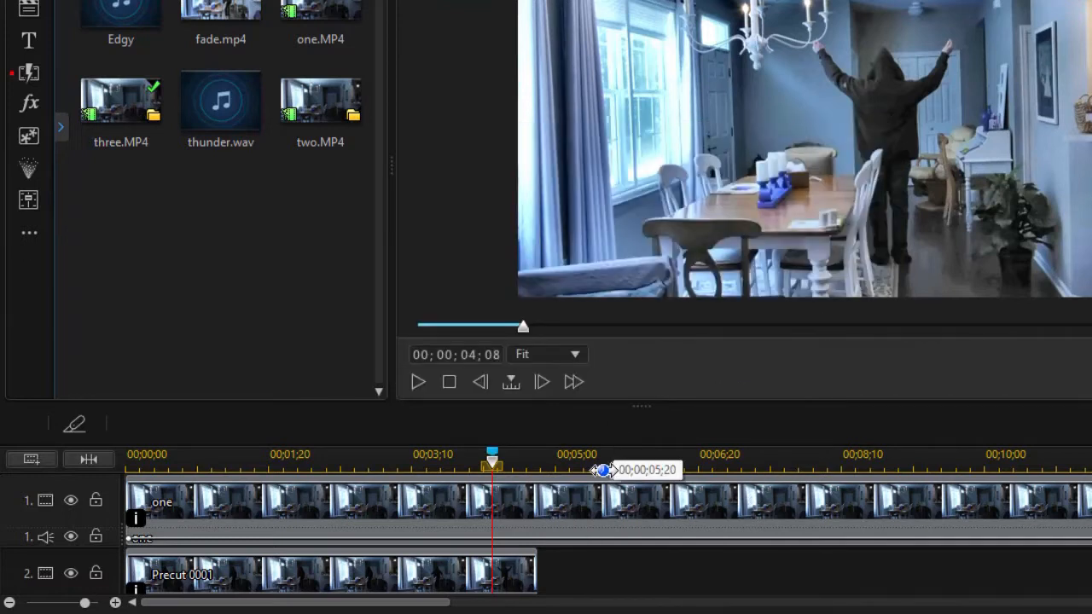
# Step: Open the Precut 0001 clip in PiP Designer and add an opacity keyframe at the 00;00;04;08 marker
pyautogui.click(529, 563)
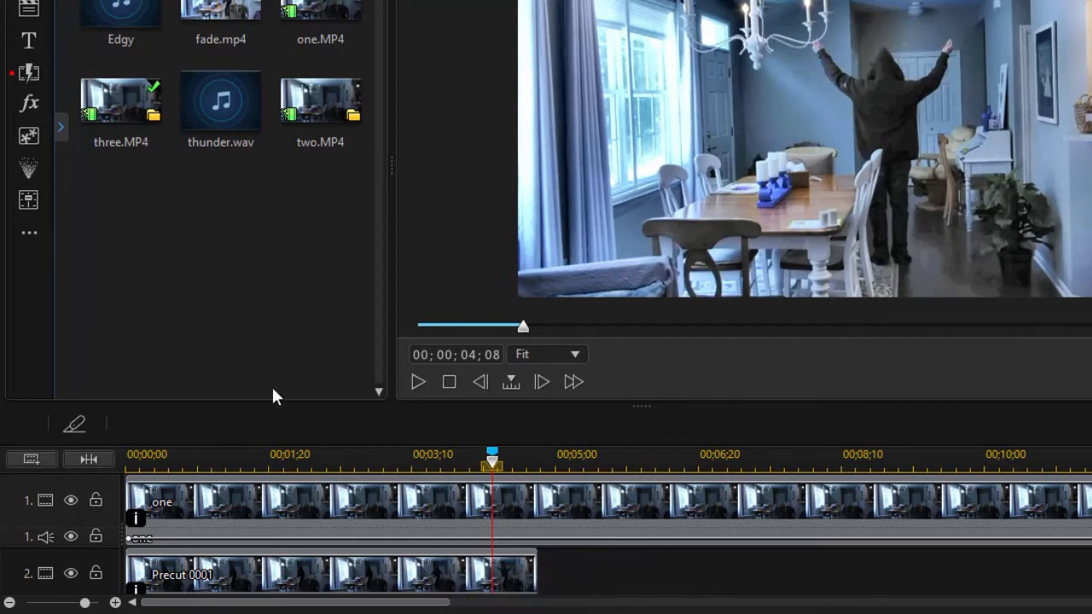
pyautogui.click(401, 575)
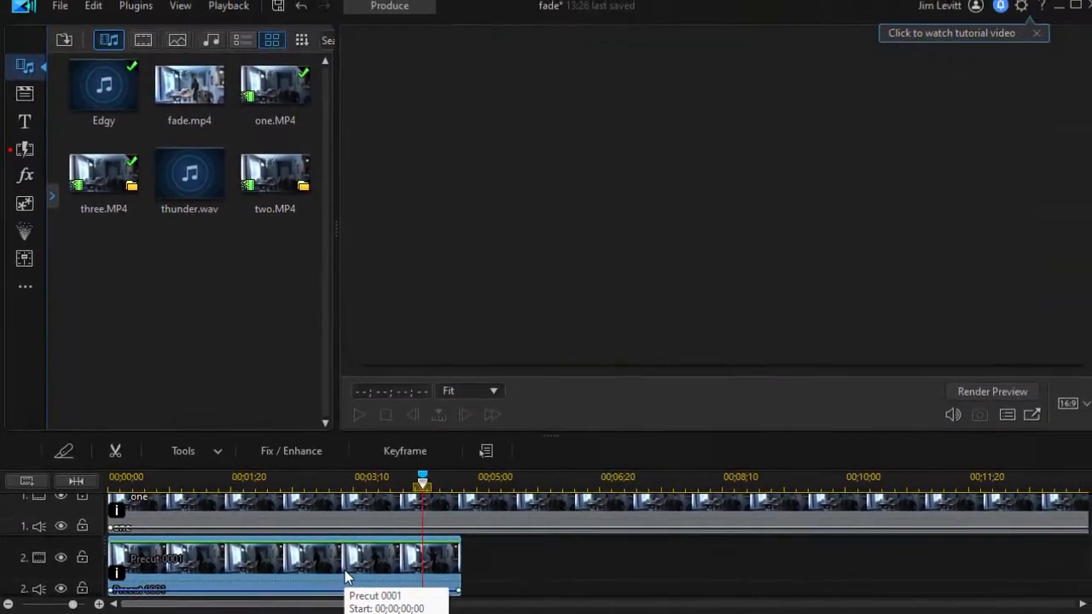
pyautogui.doubleClick(405, 572)
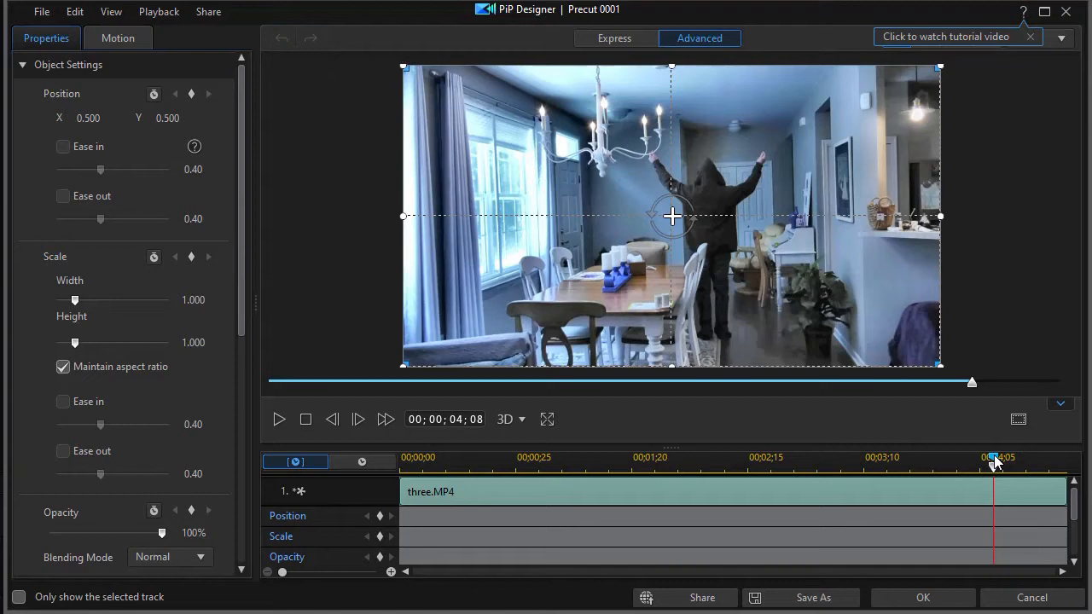
pyautogui.click(378, 557)
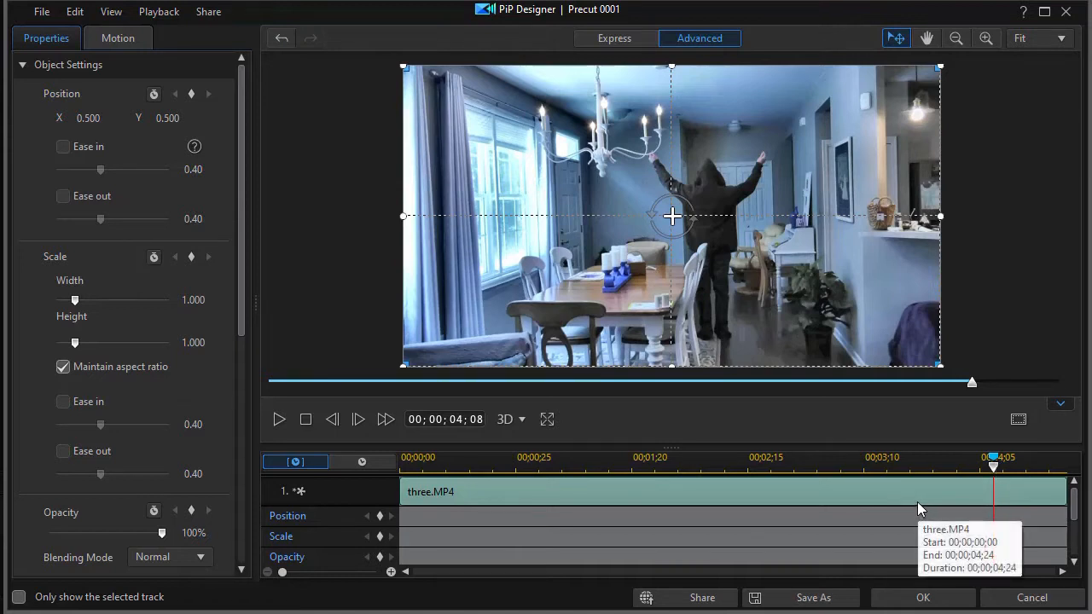
# Step: Keyframe the clip's opacity to 10% between the marker and the clip's end, and to 0% at 00;00;04;20
pyautogui.moveTo(994, 467); pyautogui.dragTo(1003, 466)
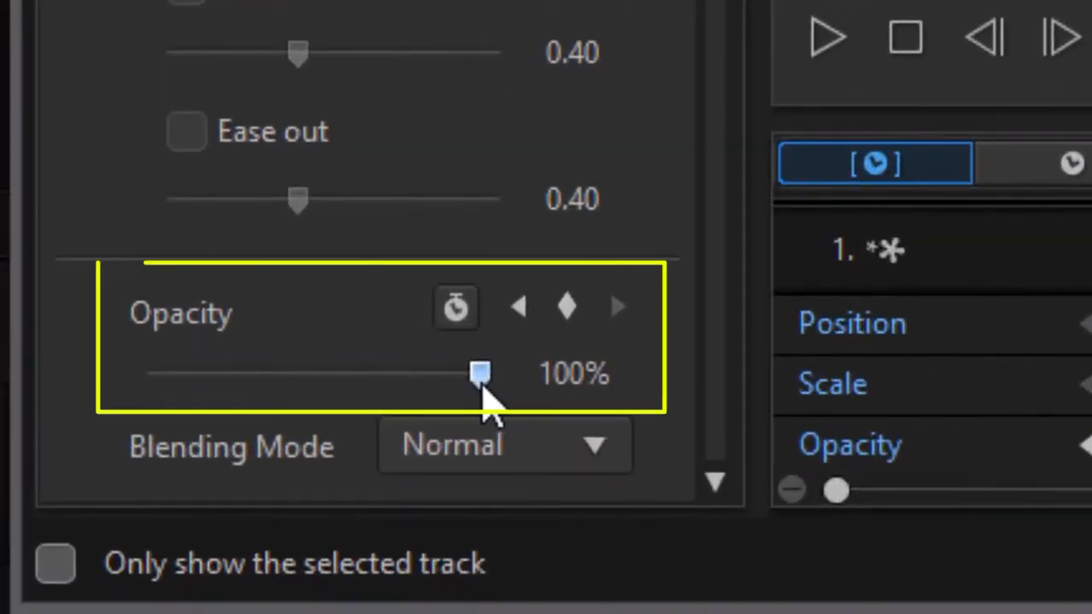
pyautogui.moveTo(482, 376); pyautogui.dragTo(36, 382)
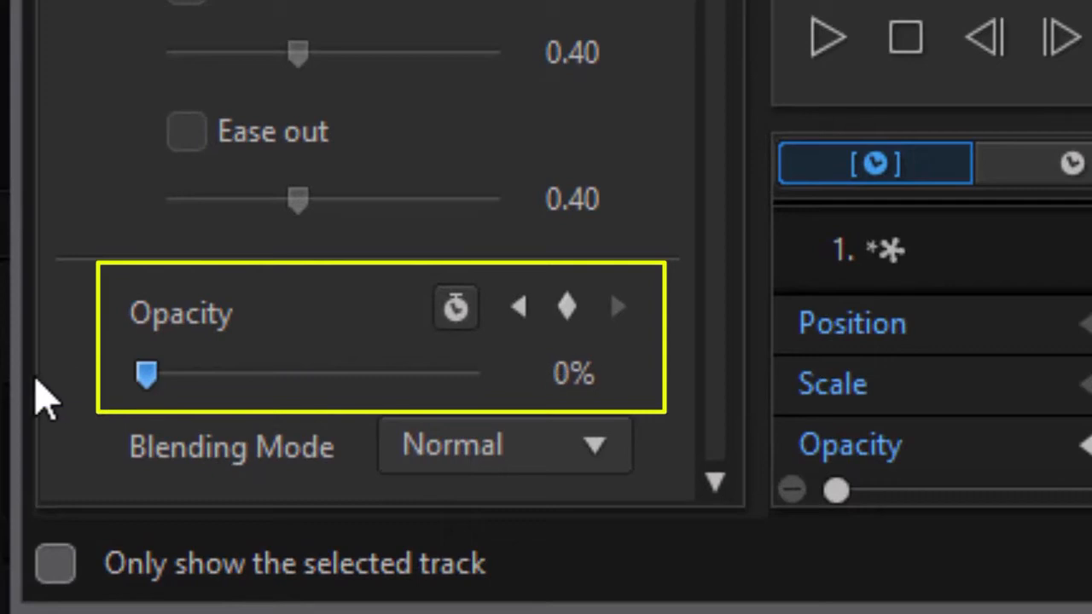
pyautogui.moveTo(143, 385); pyautogui.dragTo(195, 386)
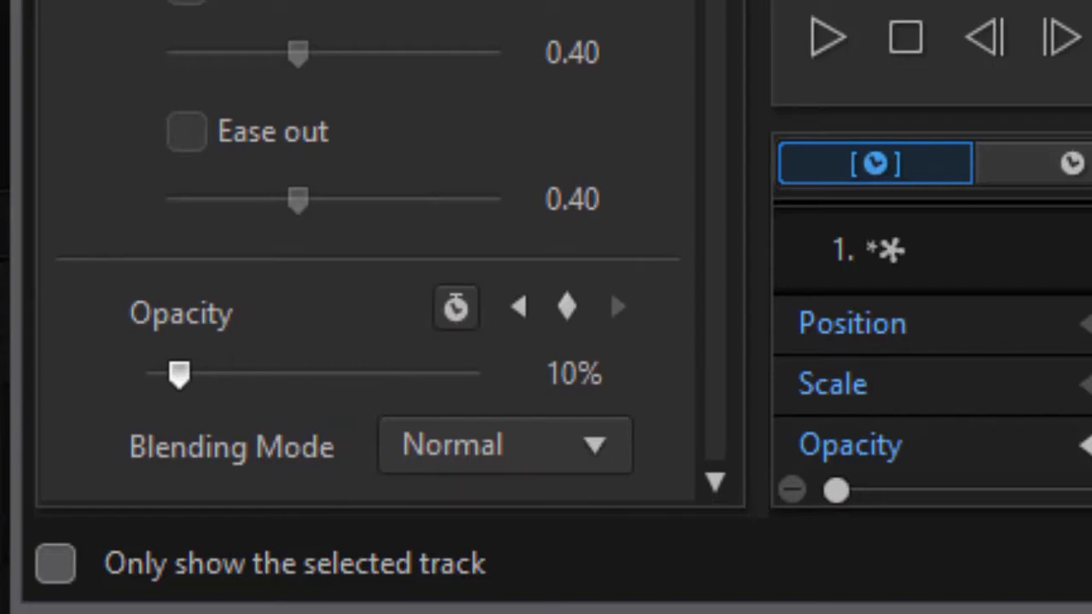
pyautogui.moveTo(176, 378); pyautogui.dragTo(68, 361)
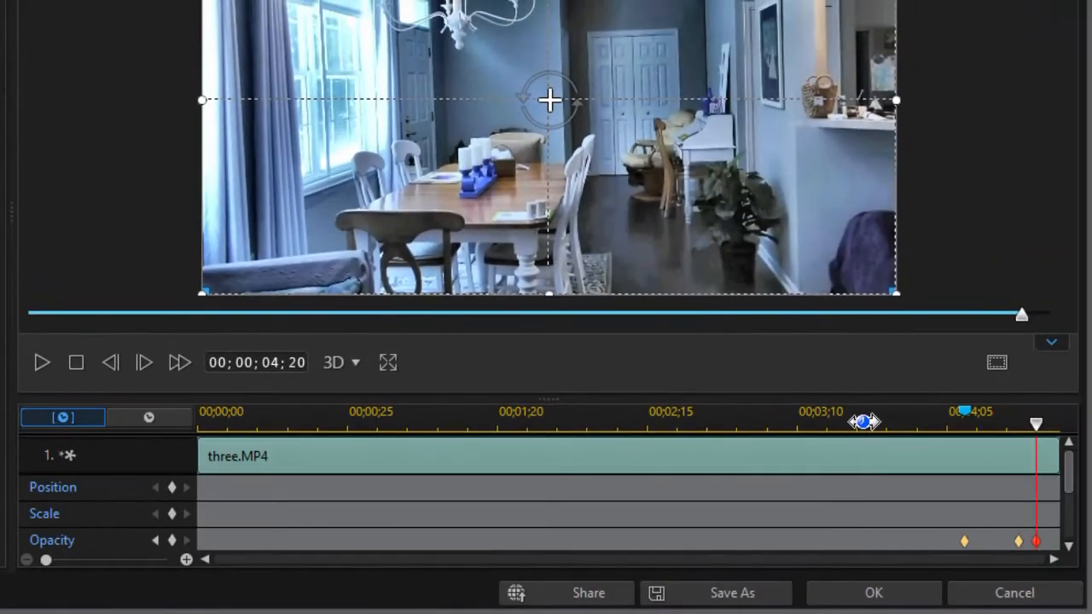
# Step: Play back the opacity fade in PiP Designer and apply the changes to the clip
pyautogui.click(863, 424)
pyautogui.moveTo(863, 424); pyautogui.dragTo(630, 450)
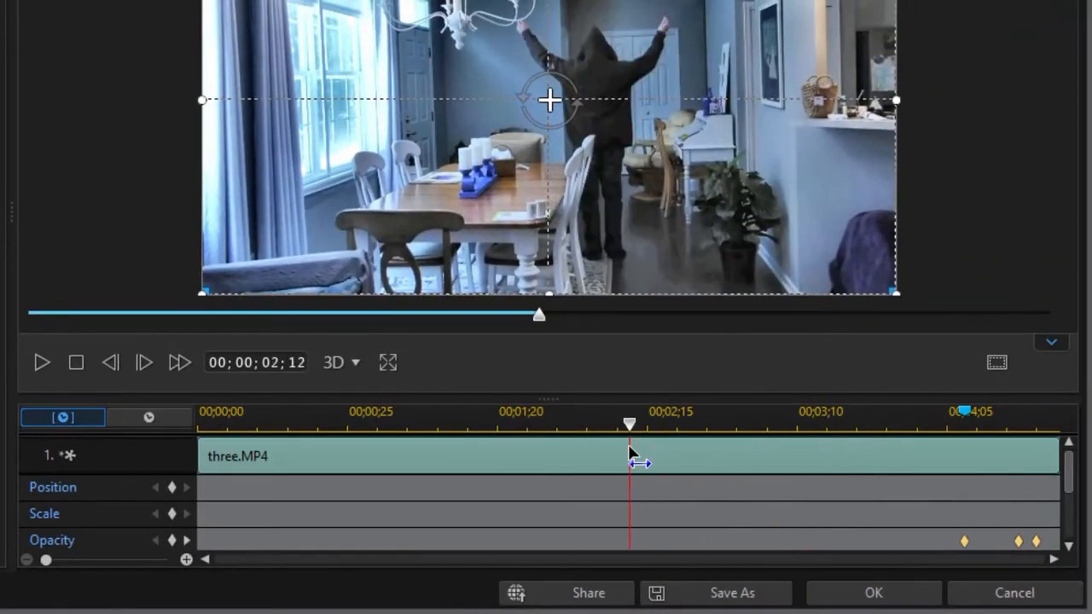
pyautogui.click(42, 362)
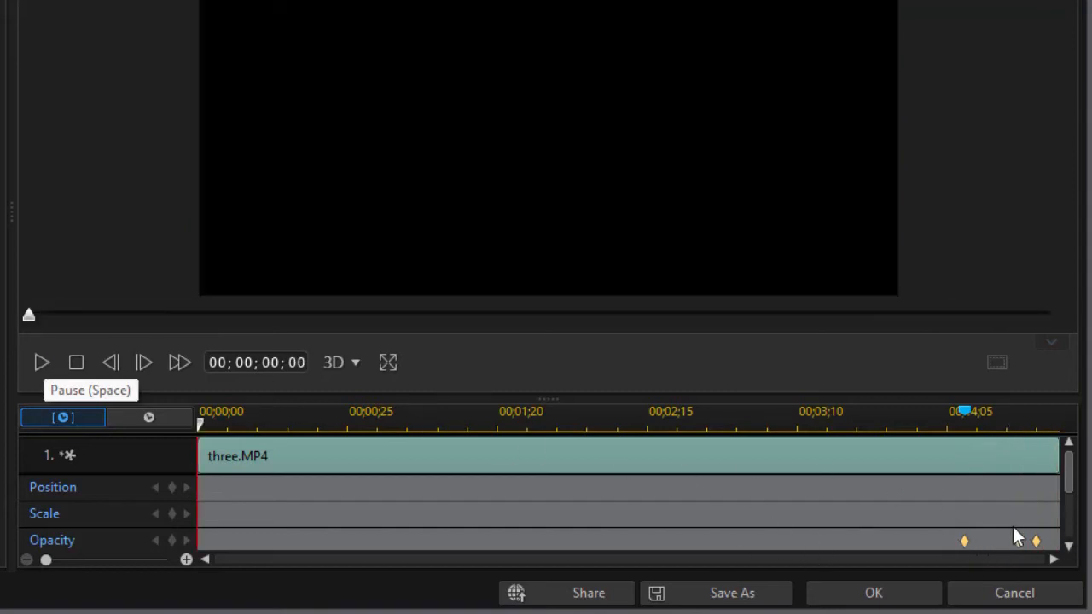
pyautogui.click(874, 593)
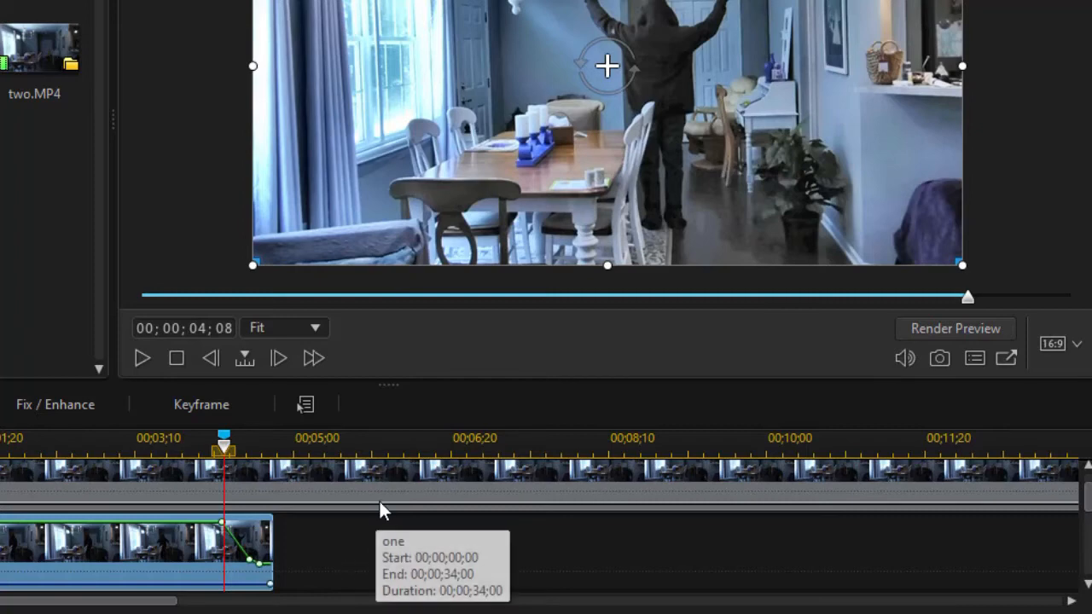
# Step: Unlink the video and audio of the Precut 0001 clip and delete its audio from track 2
pyautogui.rightClick(158, 556)
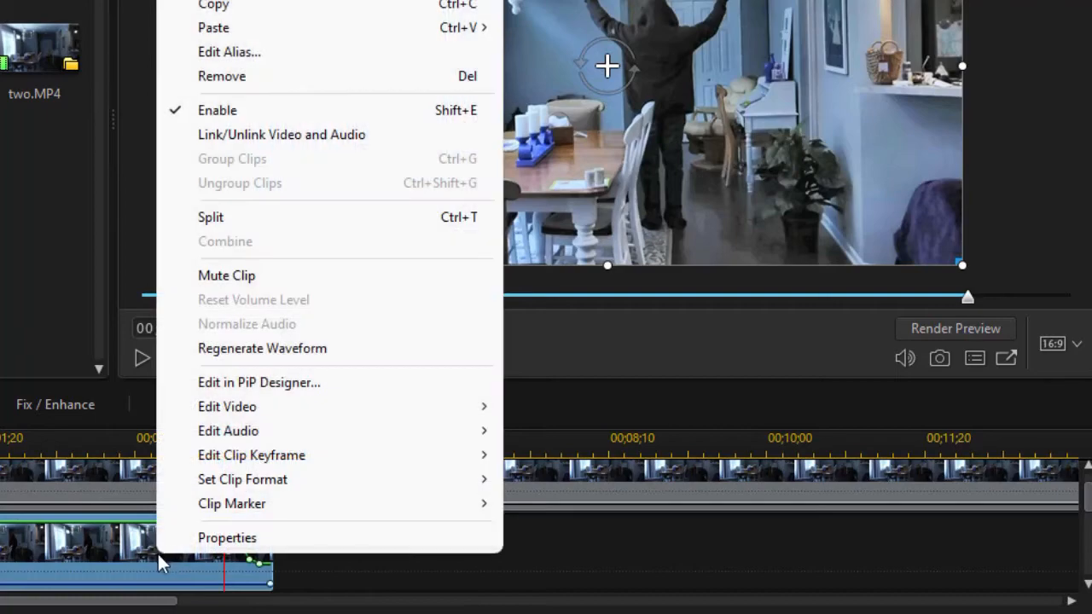
pyautogui.click(283, 128)
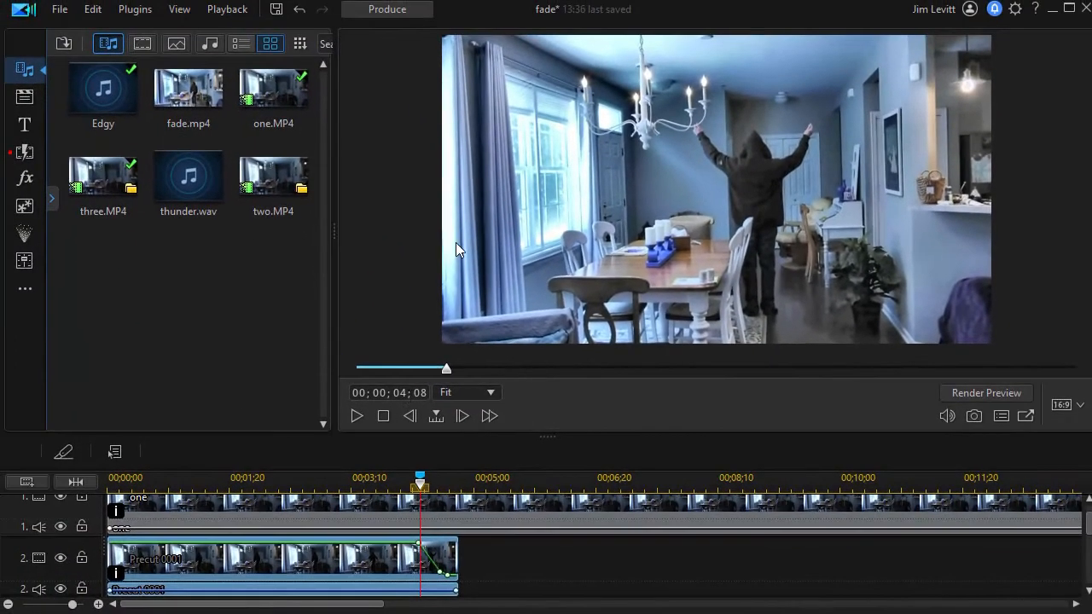
pyautogui.click(563, 577)
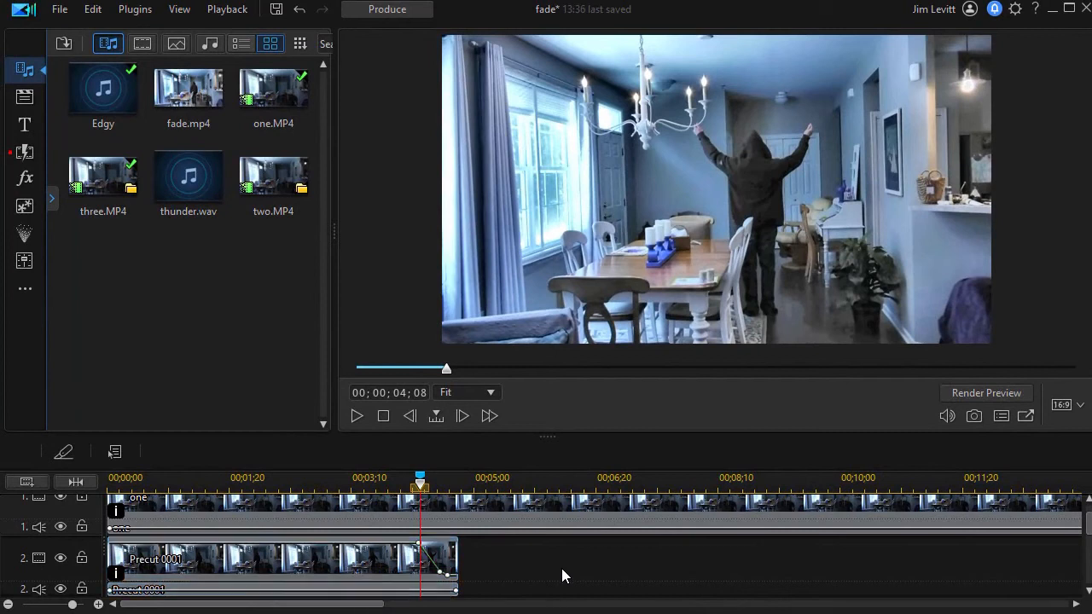
pyautogui.click(350, 592)
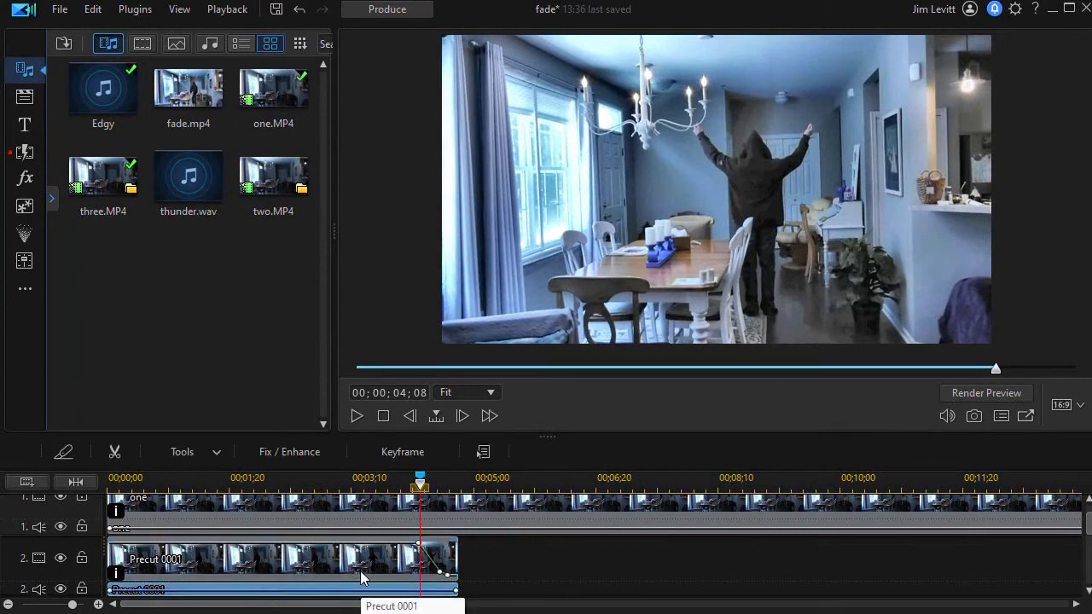
pyautogui.press('Delete')
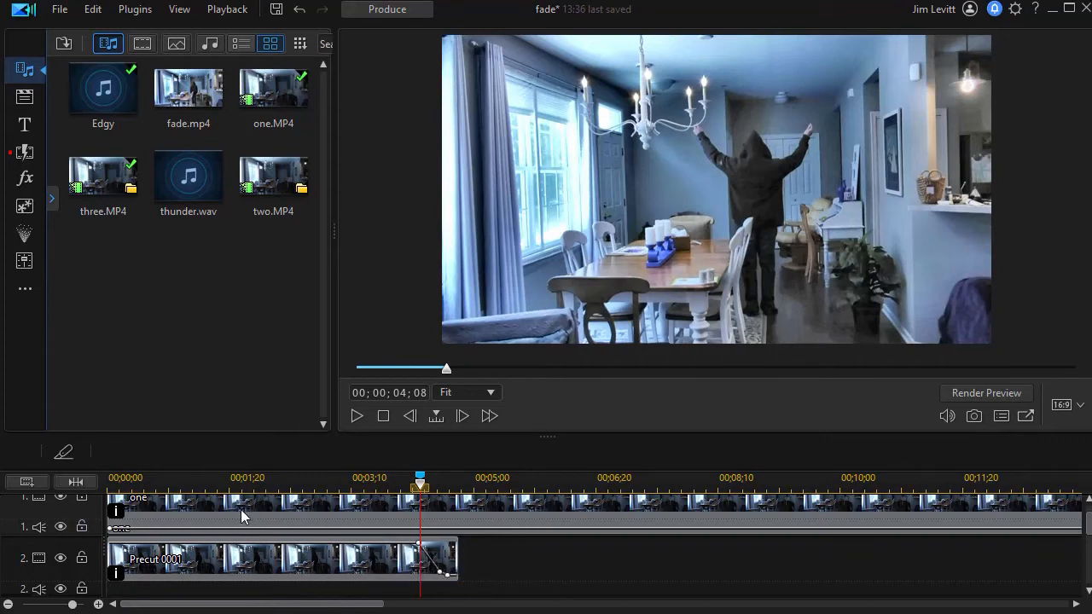
# Step: Mute track 1's audio and place thunder.wav on audio track 2, starting at about 00;00;04;05, slightly before the timeline marker
pyautogui.click(60, 528)
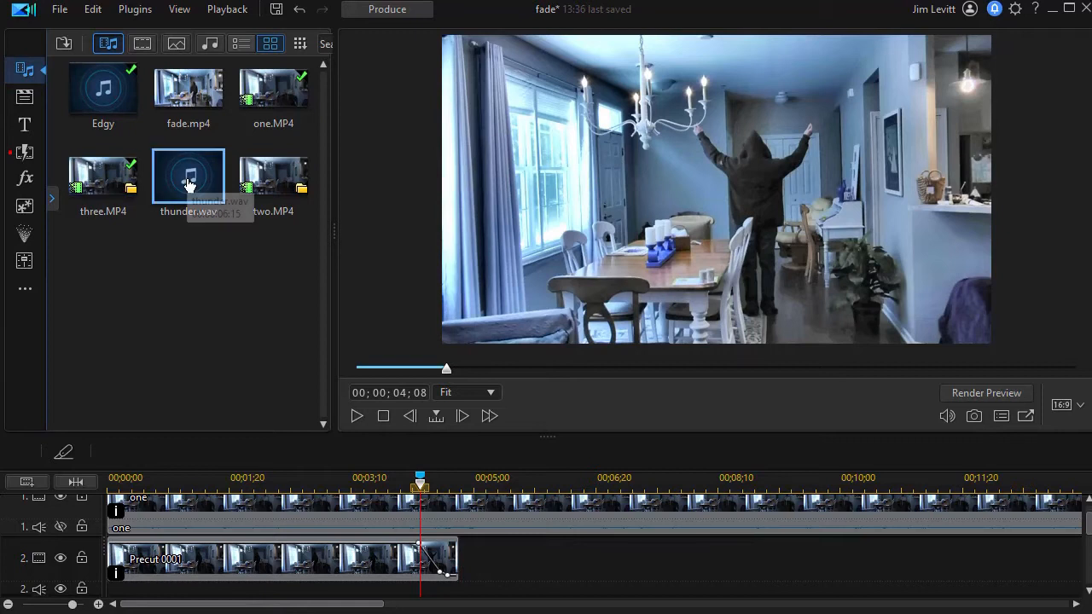
pyautogui.moveTo(187, 175); pyautogui.dragTo(423, 522)
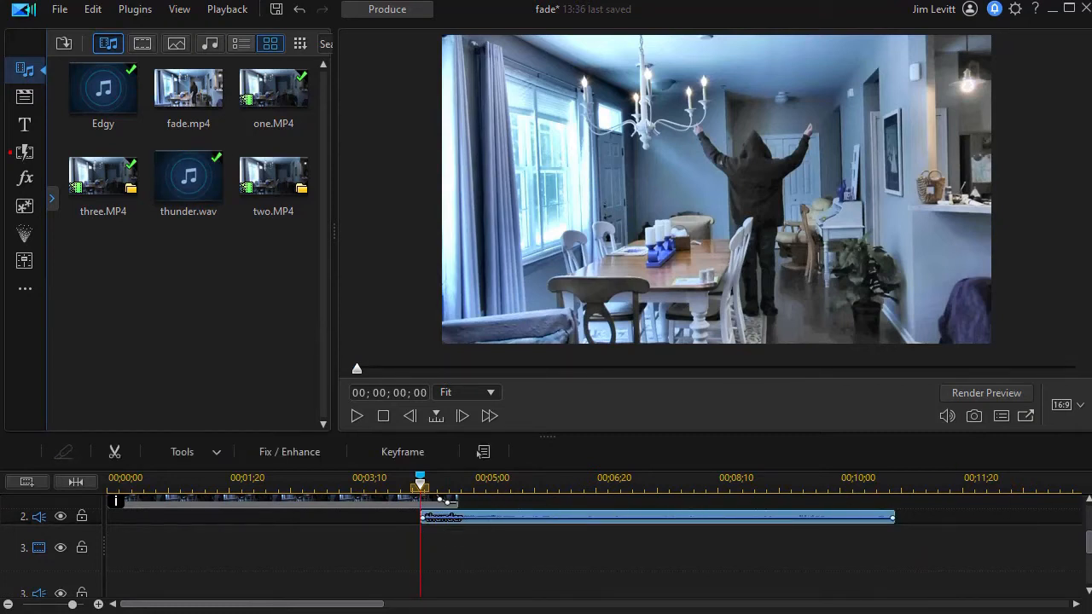
pyautogui.moveTo(1091, 546); pyautogui.dragTo(1090, 533)
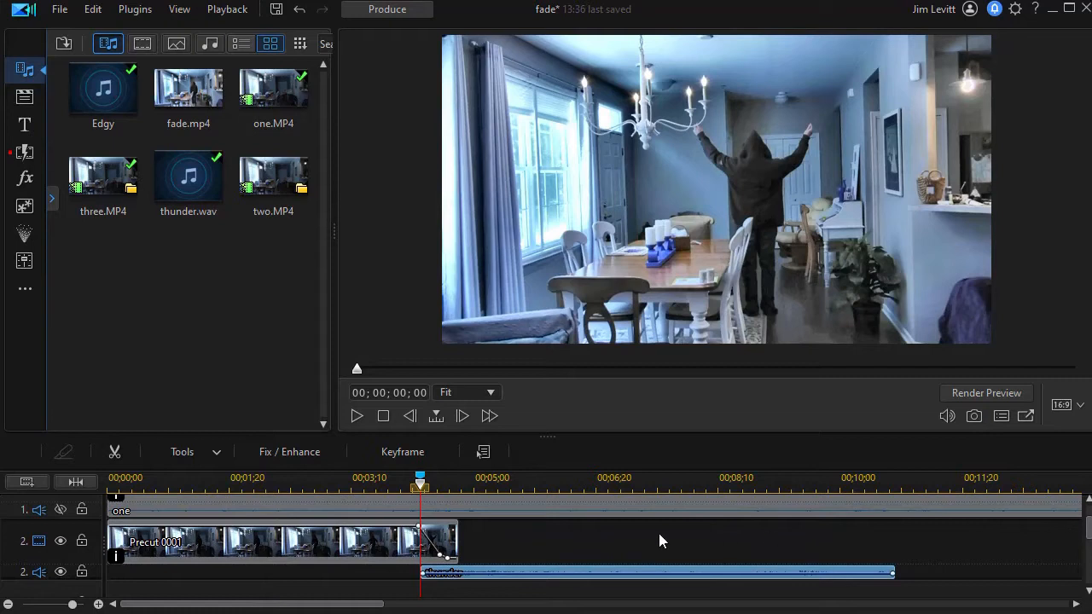
pyautogui.moveTo(491, 479); pyautogui.dragTo(936, 478)
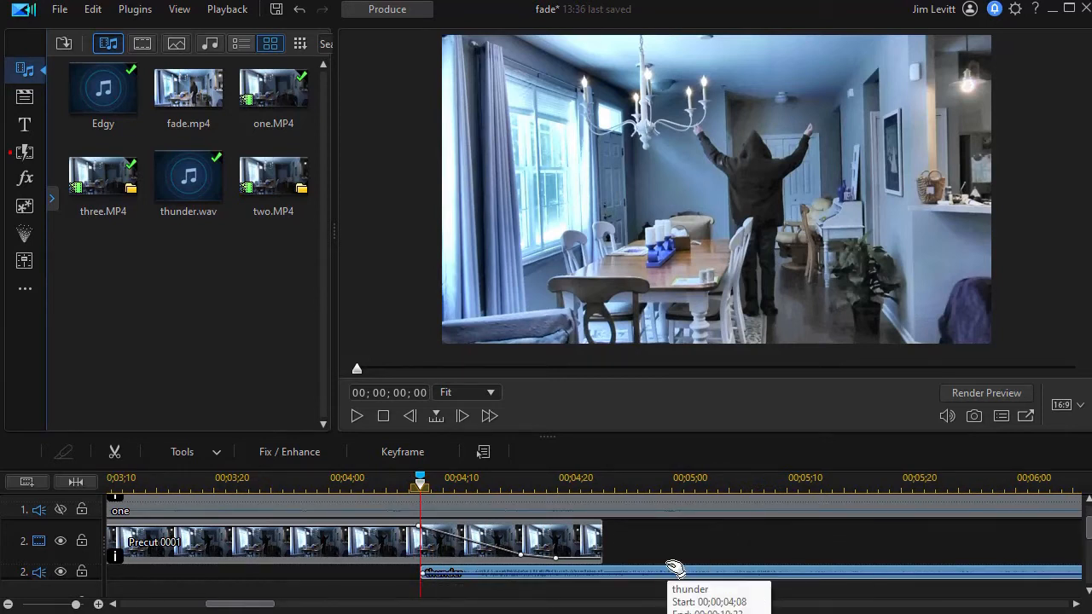
pyautogui.moveTo(674, 570); pyautogui.dragTo(648, 573)
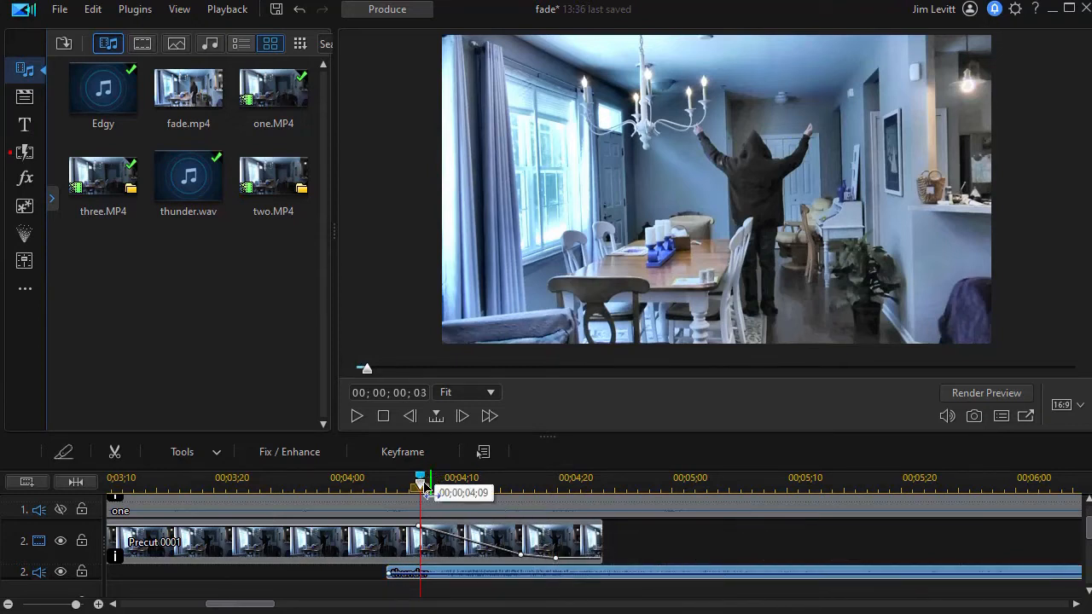
# Step: Play back the fade with the thunder sound from shortly before the marker to check their timing
pyautogui.moveTo(420, 493); pyautogui.dragTo(250, 495)
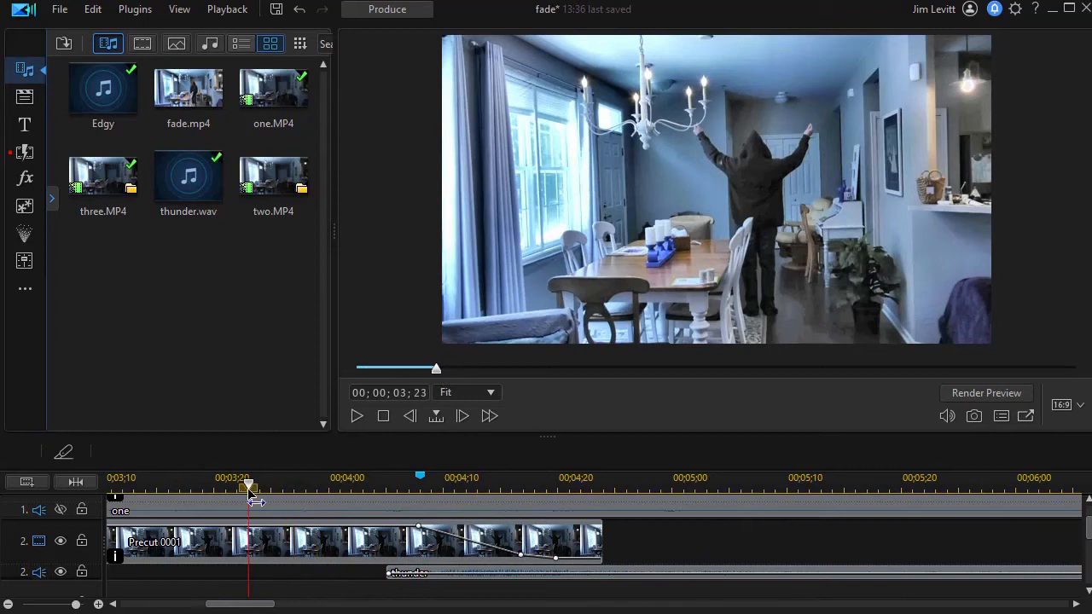
pyautogui.click(357, 416)
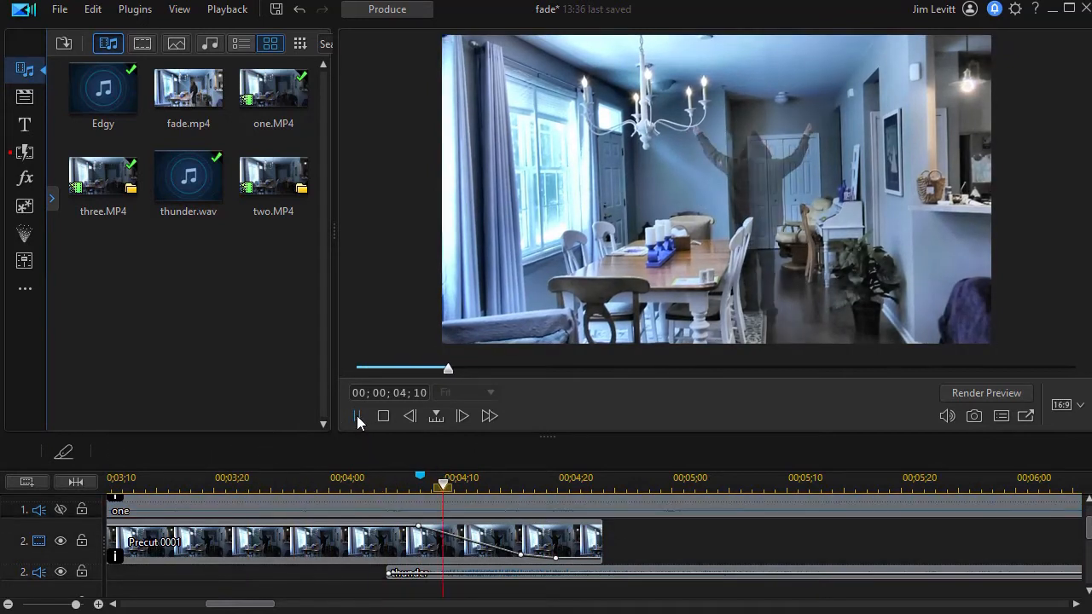
pyautogui.click(356, 416)
pyautogui.moveTo(795, 483); pyautogui.dragTo(329, 487)
pyautogui.click(158, 503)
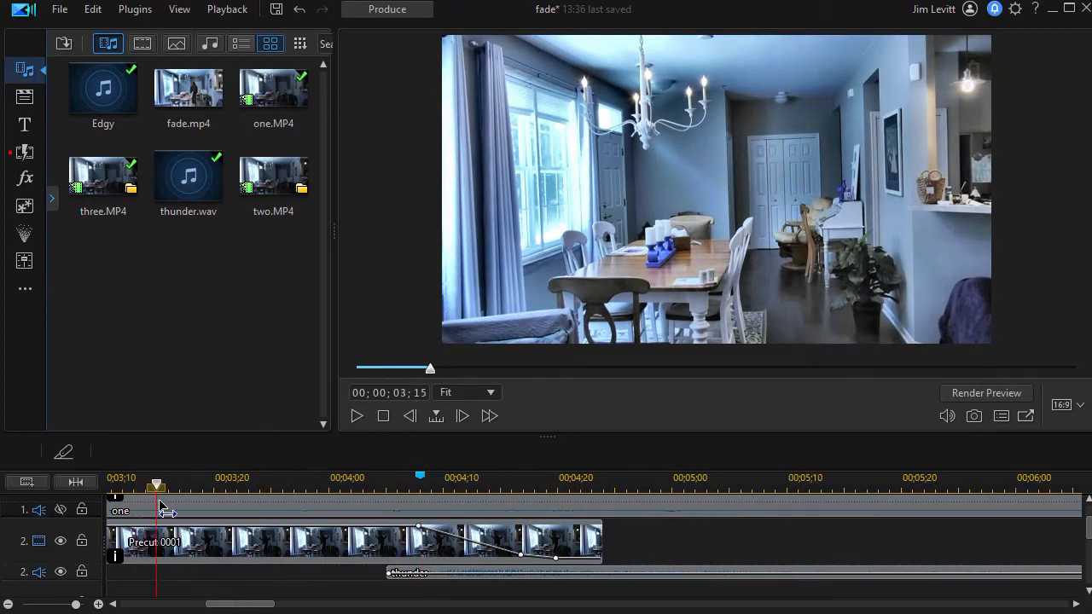
pyautogui.click(356, 418)
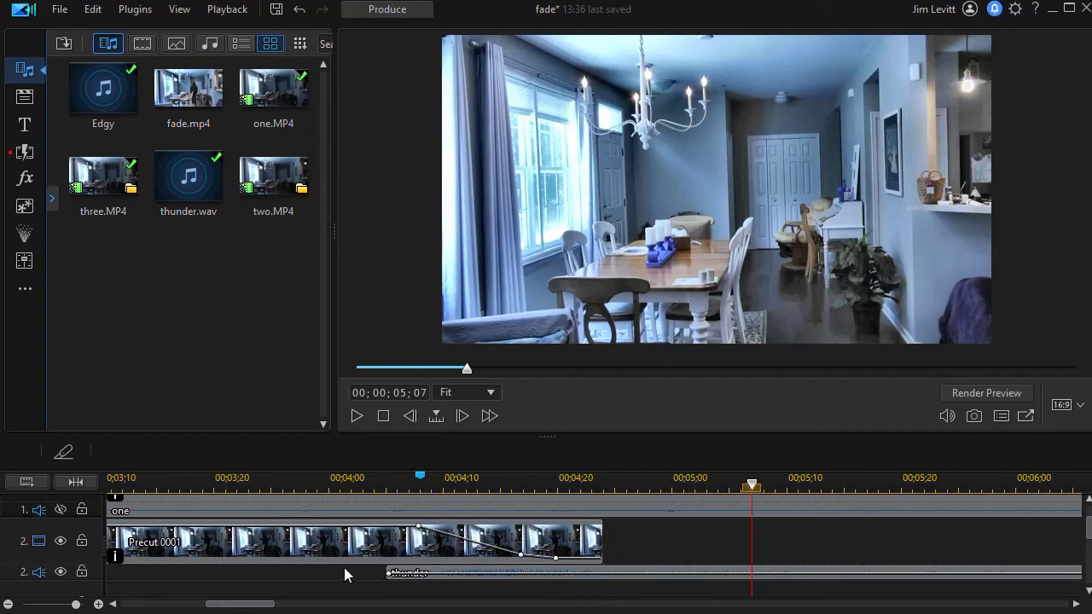
# Step: Add one effect track positioned above track 3 to the timeline
pyautogui.rightClick(622, 536)
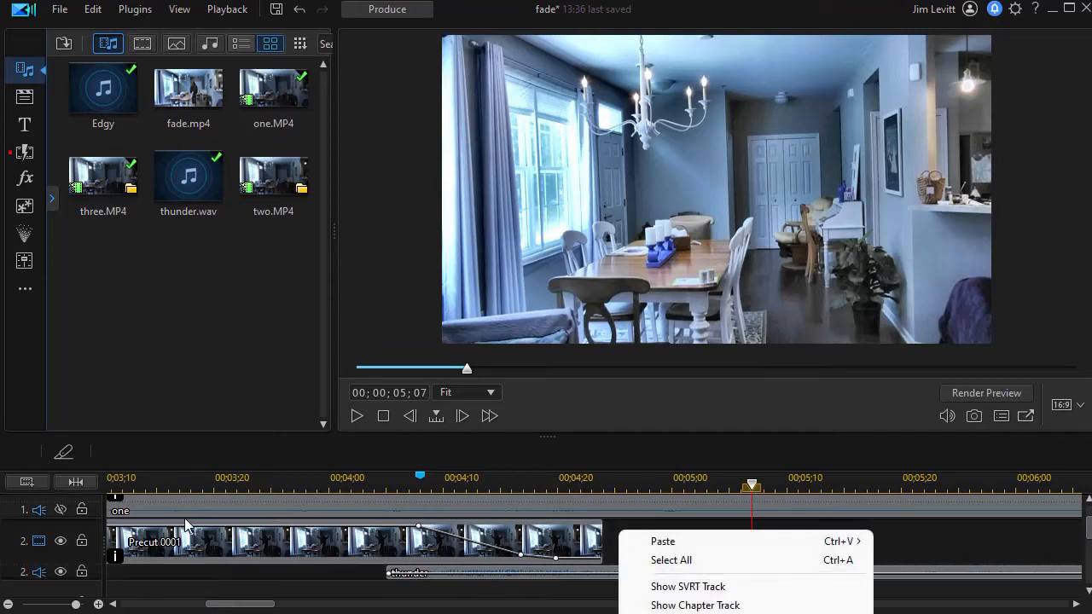
pyautogui.click(549, 439)
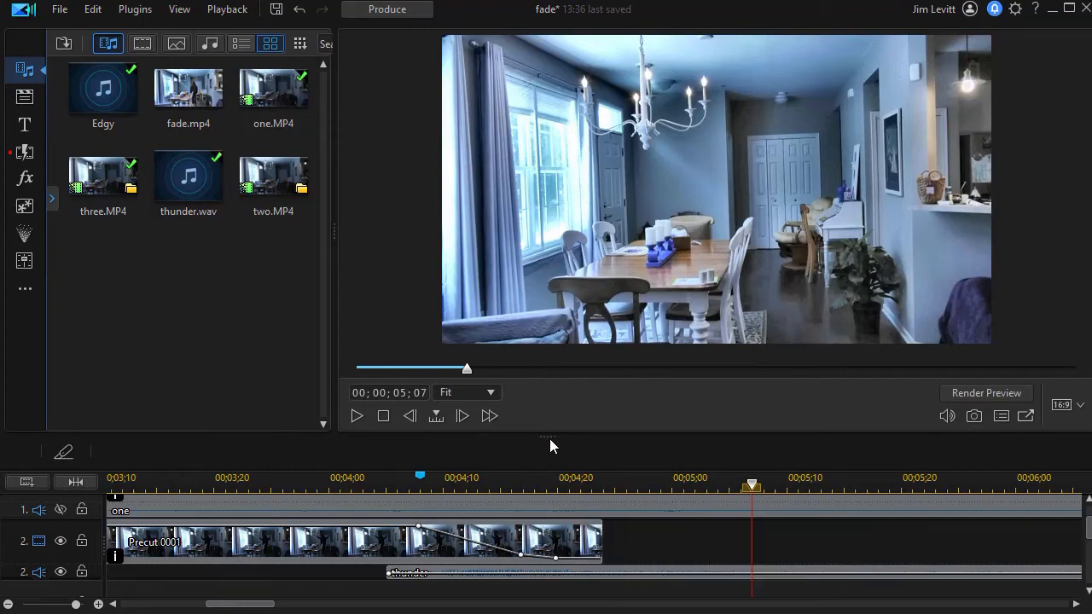
pyautogui.moveTo(549, 439); pyautogui.dragTo(546, 228)
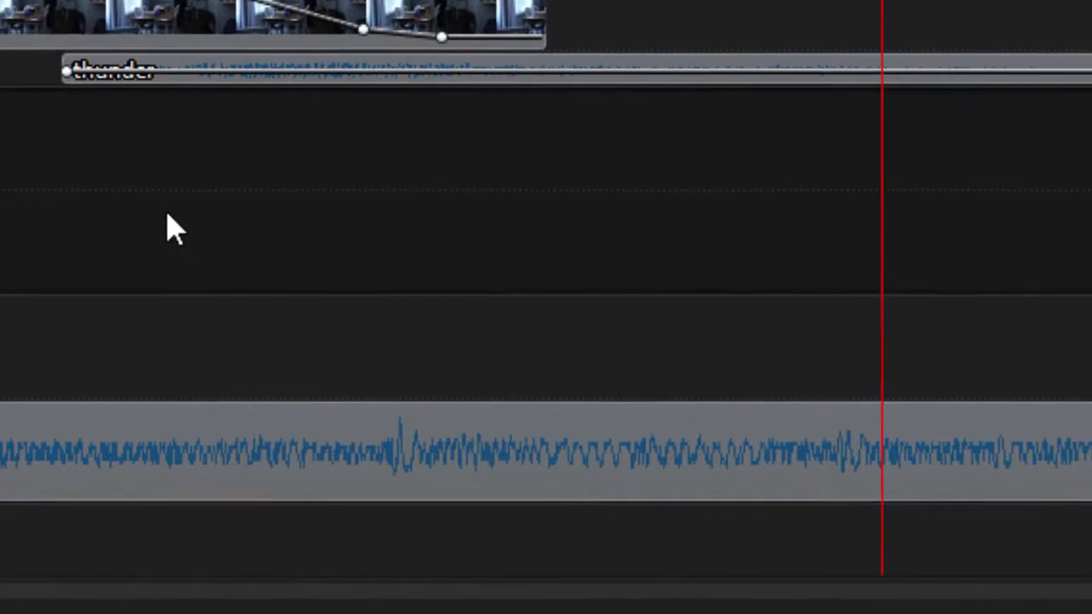
pyautogui.rightClick(444, 437)
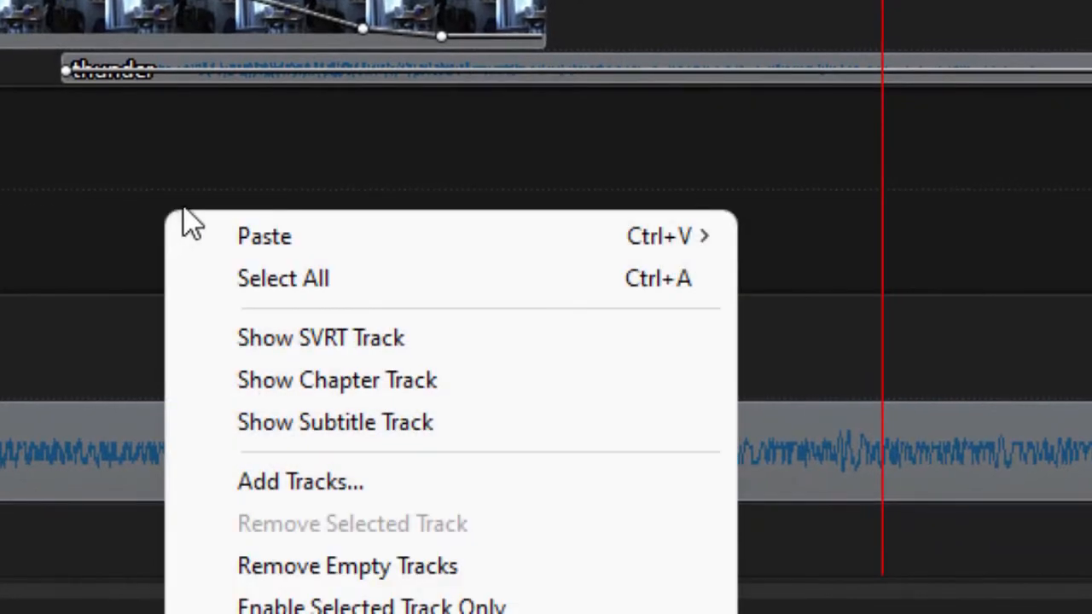
pyautogui.click(375, 485)
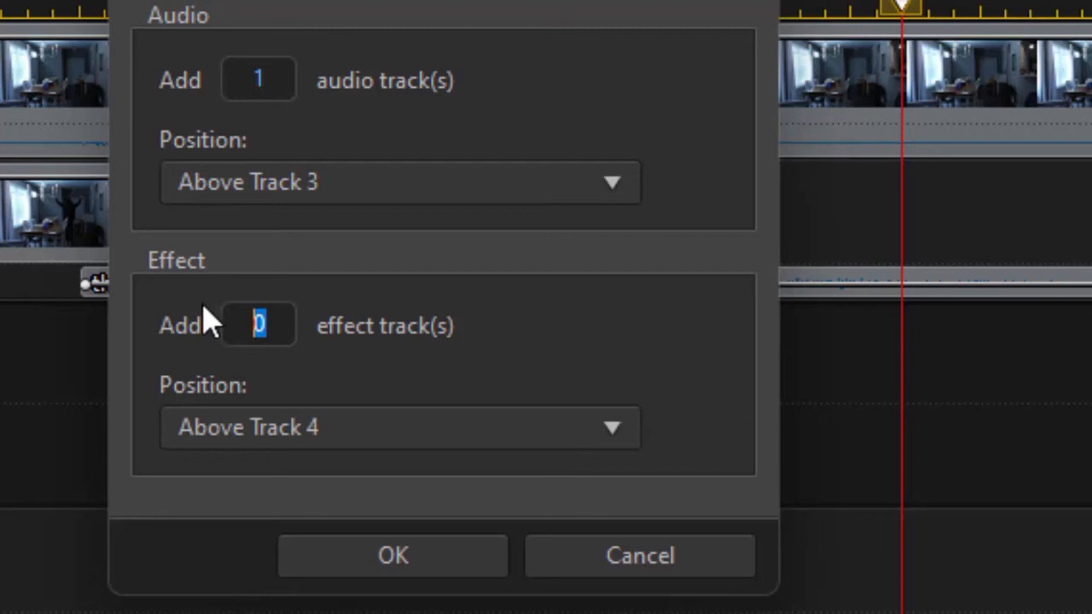
pyautogui.write('1')
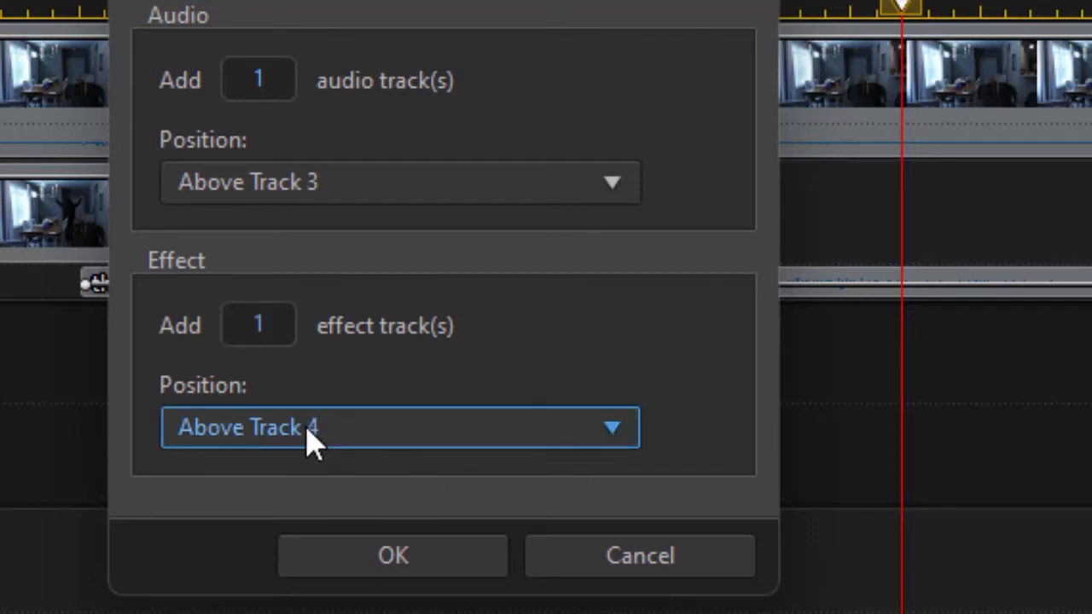
pyautogui.click(623, 437)
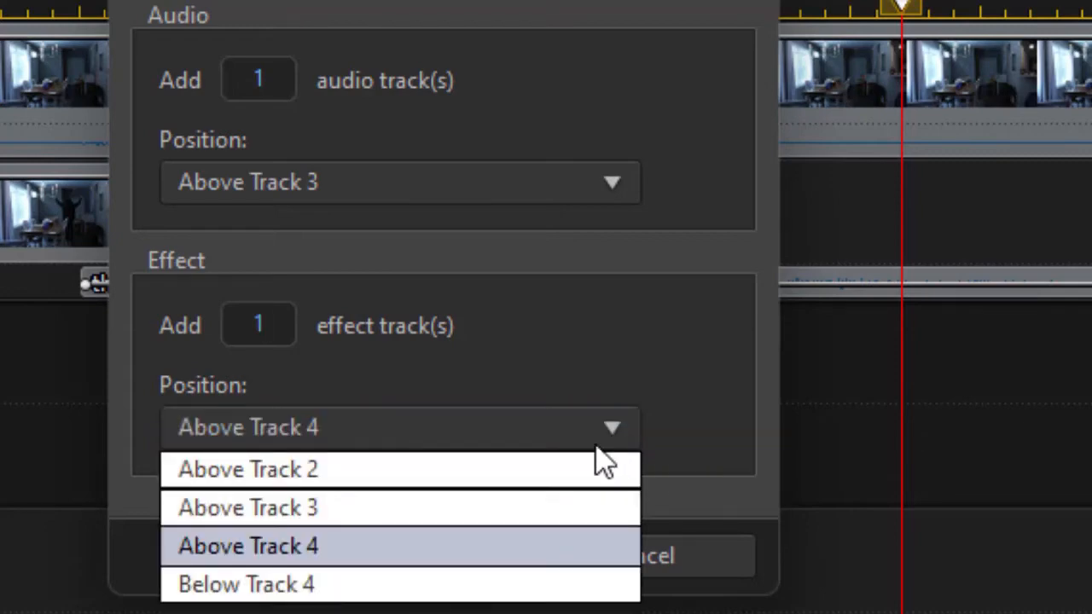
pyautogui.click(495, 512)
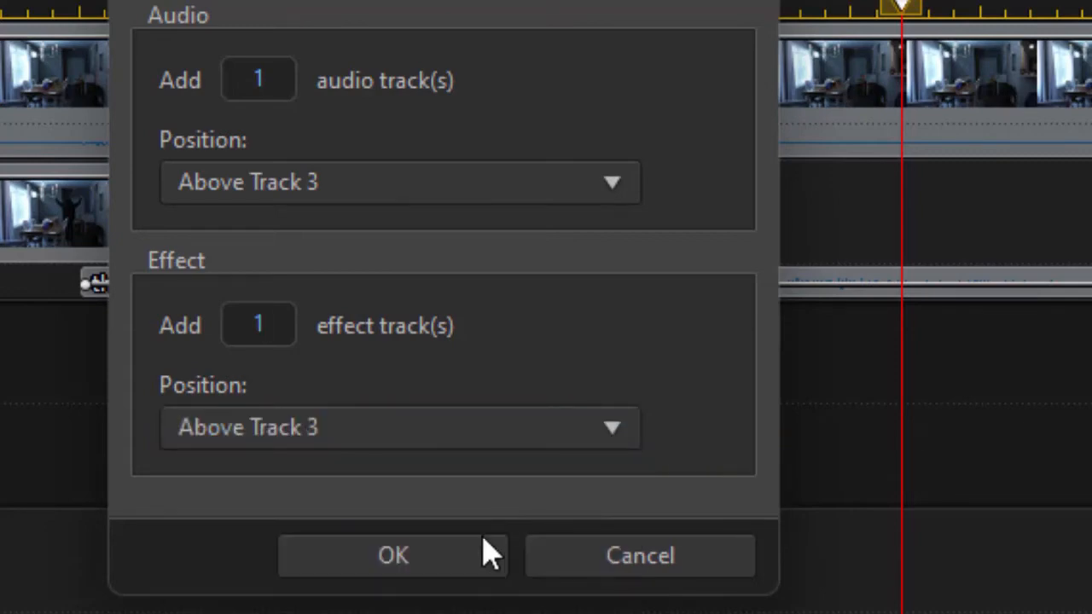
pyautogui.click(414, 564)
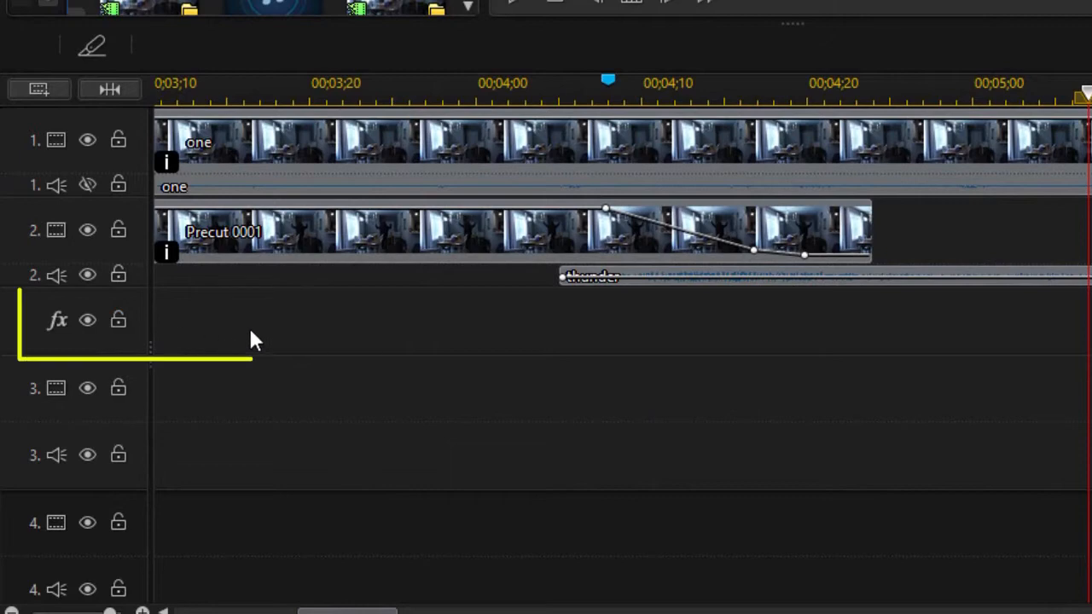
pyautogui.moveTo(787, 22); pyautogui.dragTo(789, 317)
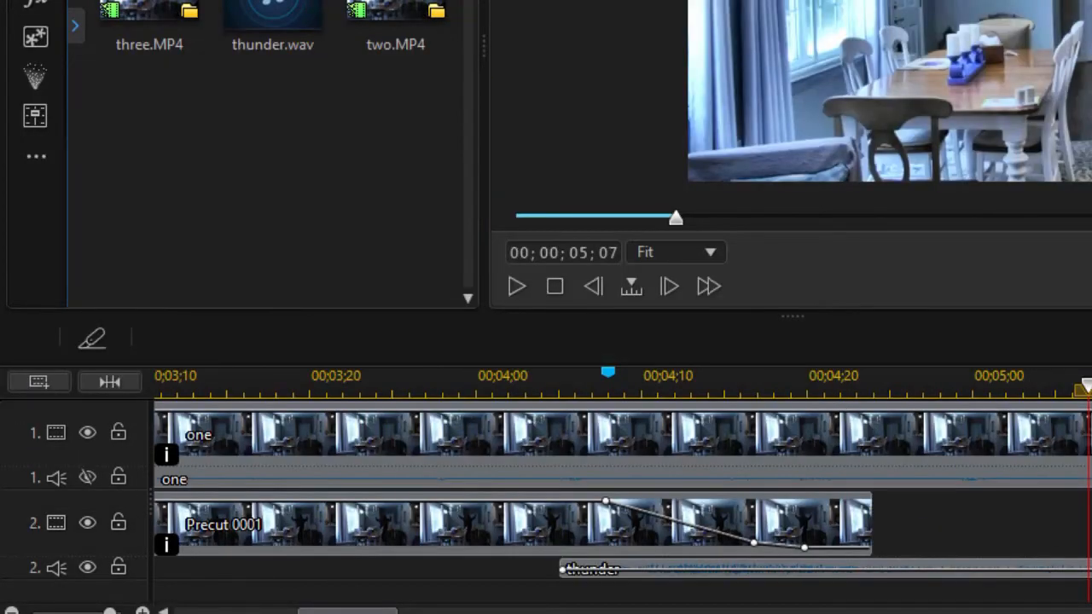
# Step: Search the video effects for "ligh" and place the Lightning effect on the effect track, aligned with the thunder clip's start
pyautogui.scroll(-2, 623, 495)
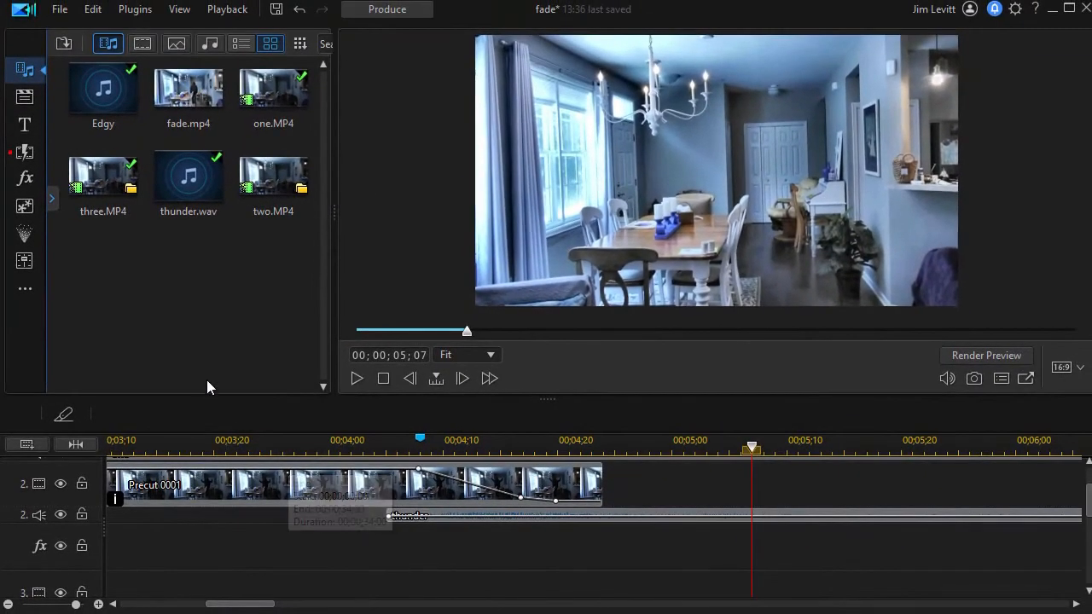
pyautogui.click(25, 179)
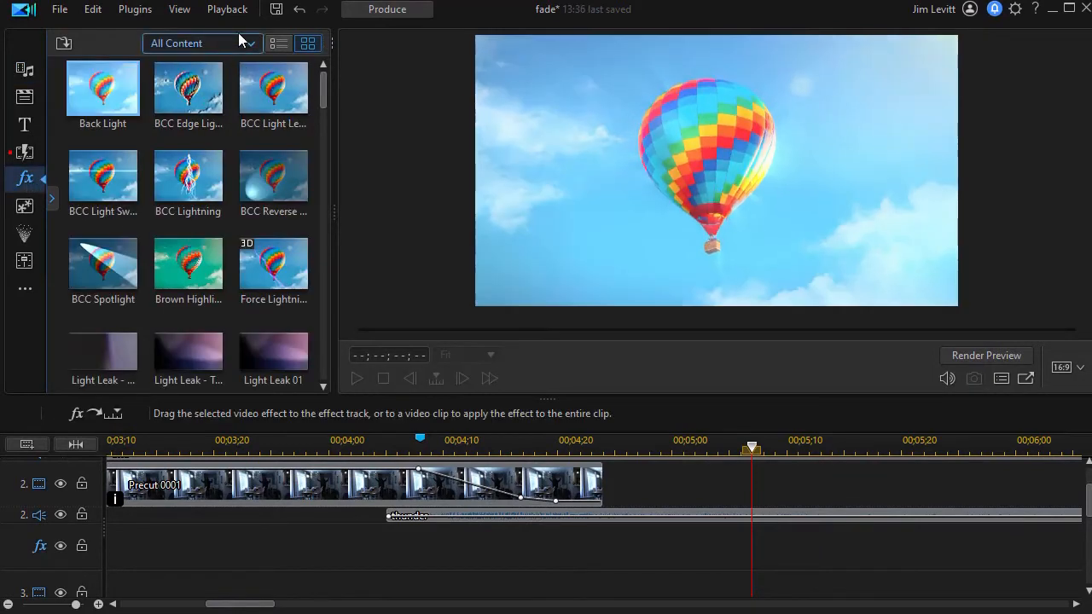
pyautogui.moveTo(335, 213); pyautogui.dragTo(595, 219)
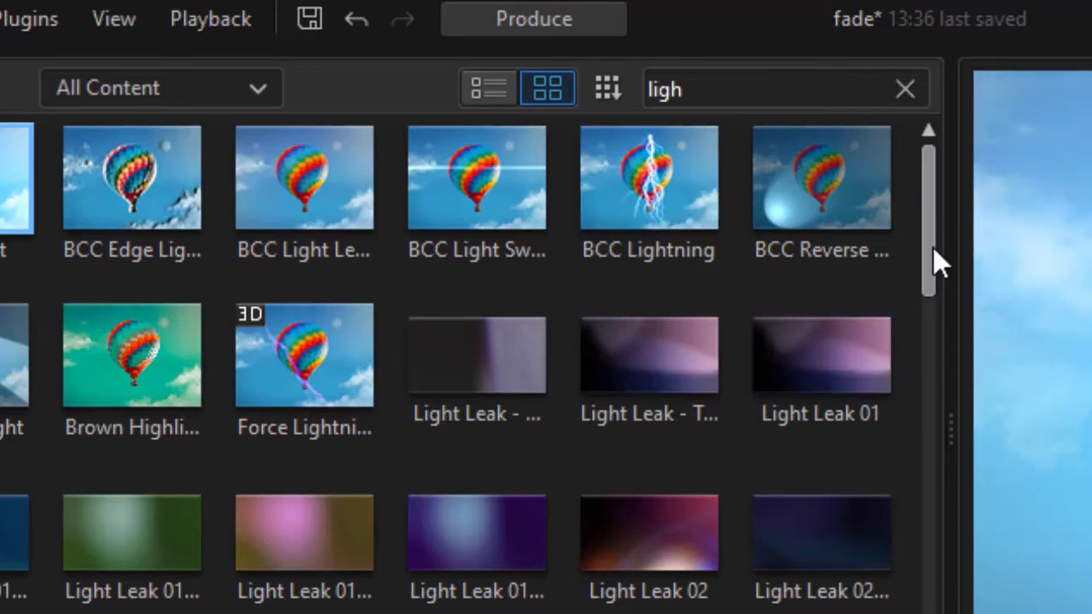
pyautogui.scroll(-1, 933, 261)
pyautogui.moveTo(933, 330); pyautogui.dragTo(928, 610)
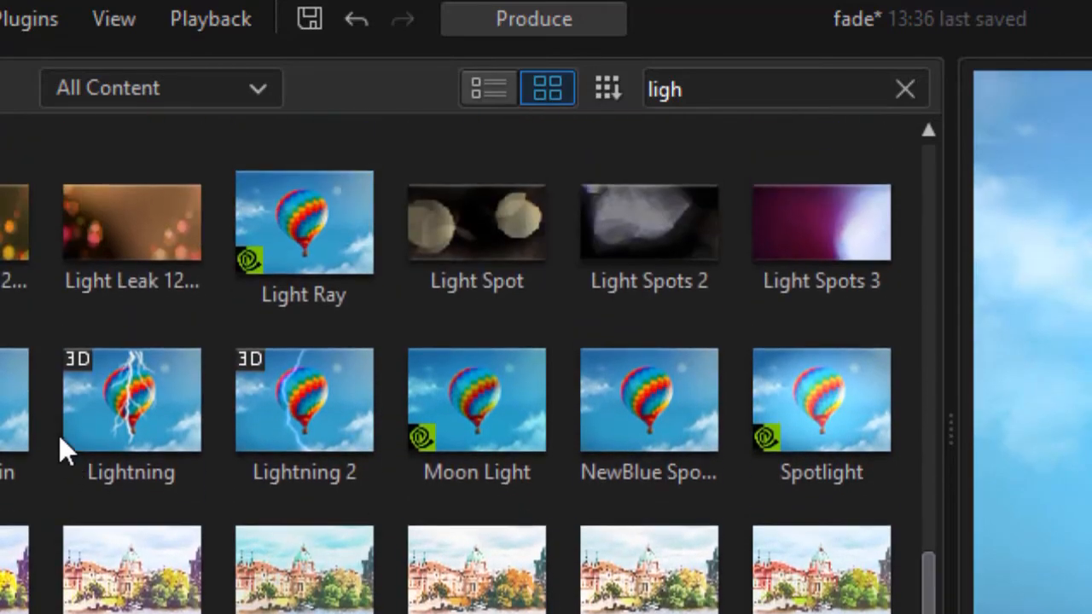
pyautogui.moveTo(122, 388)
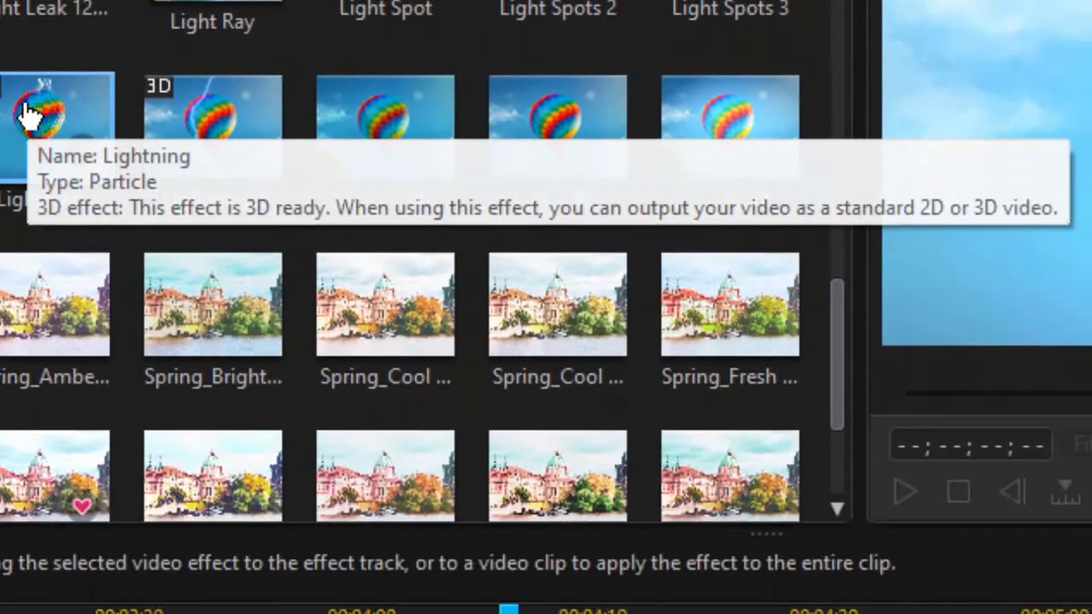
pyautogui.moveTo(30, 115); pyautogui.dragTo(437, 613)
pyautogui.moveTo(319, 476); pyautogui.dragTo(320, 475)
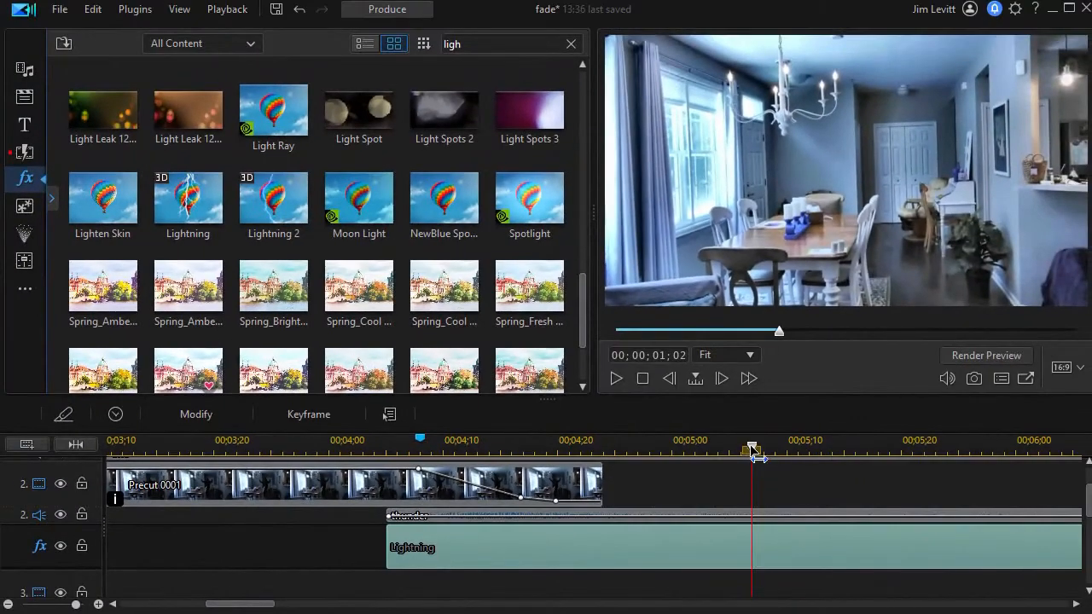
# Step: Play back the timeline from about 00;00;04;01 to preview the Lightning effect over the fade
pyautogui.moveTo(755, 456); pyautogui.dragTo(345, 487)
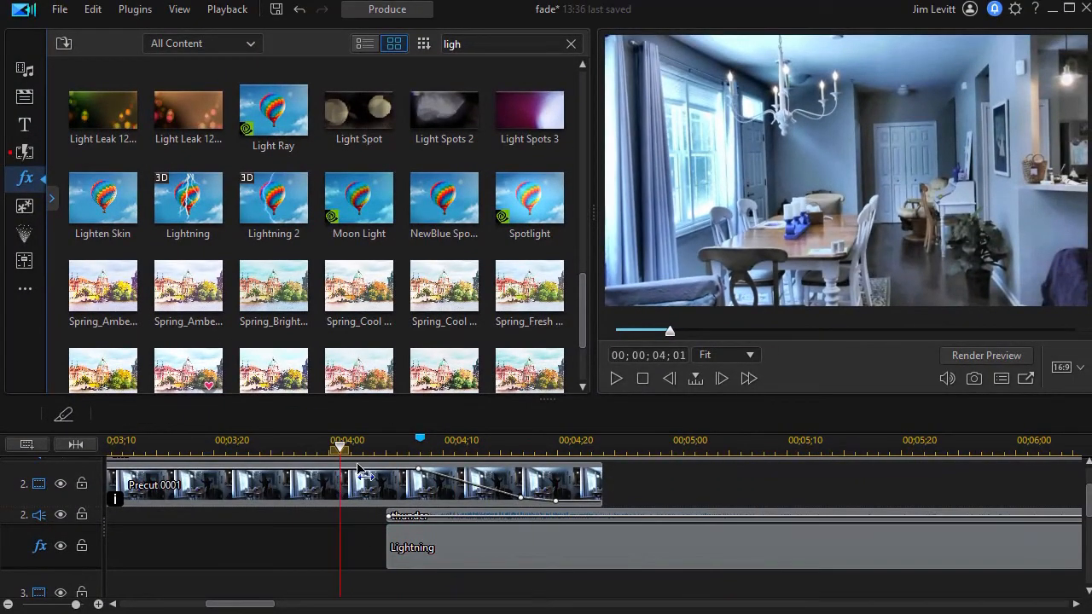
pyautogui.click(615, 378)
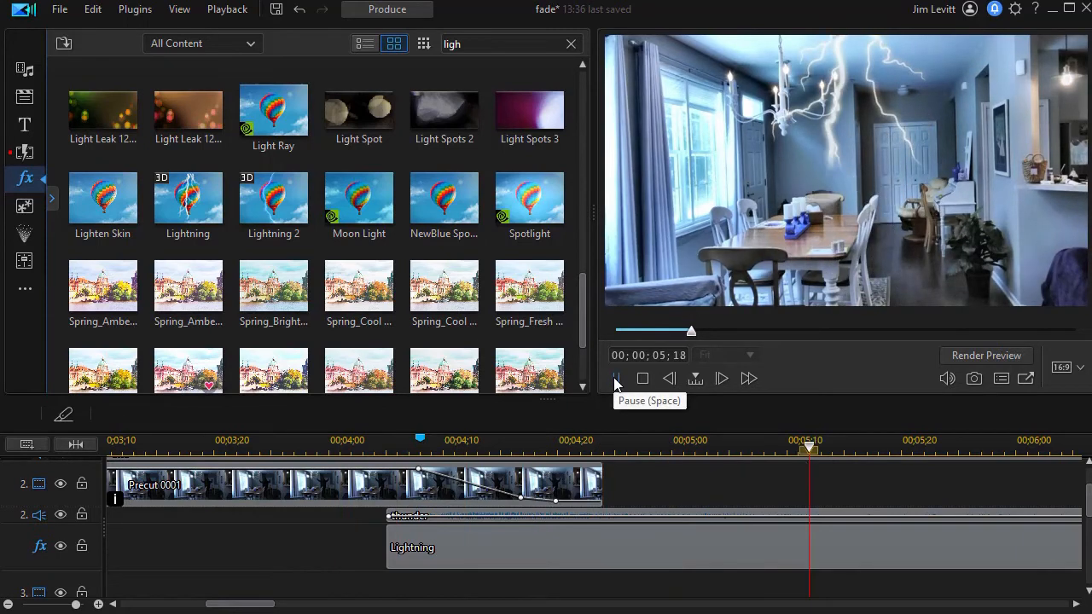
pyautogui.click(616, 379)
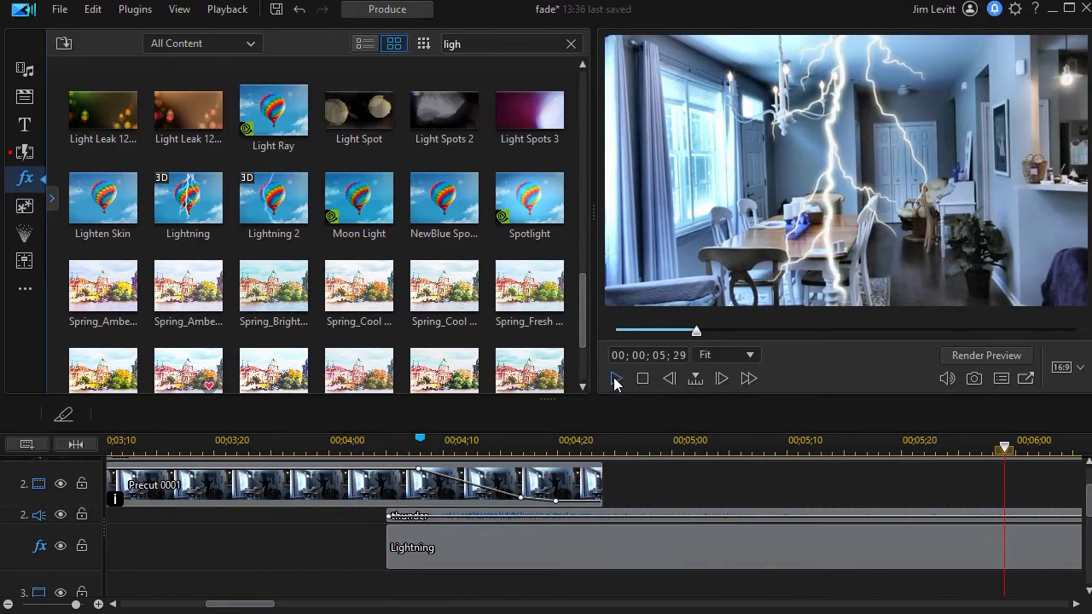
# Step: Reduce the Lightning effect's size to 63 and scrub the timeline to preview the bolts
pyautogui.click(469, 546)
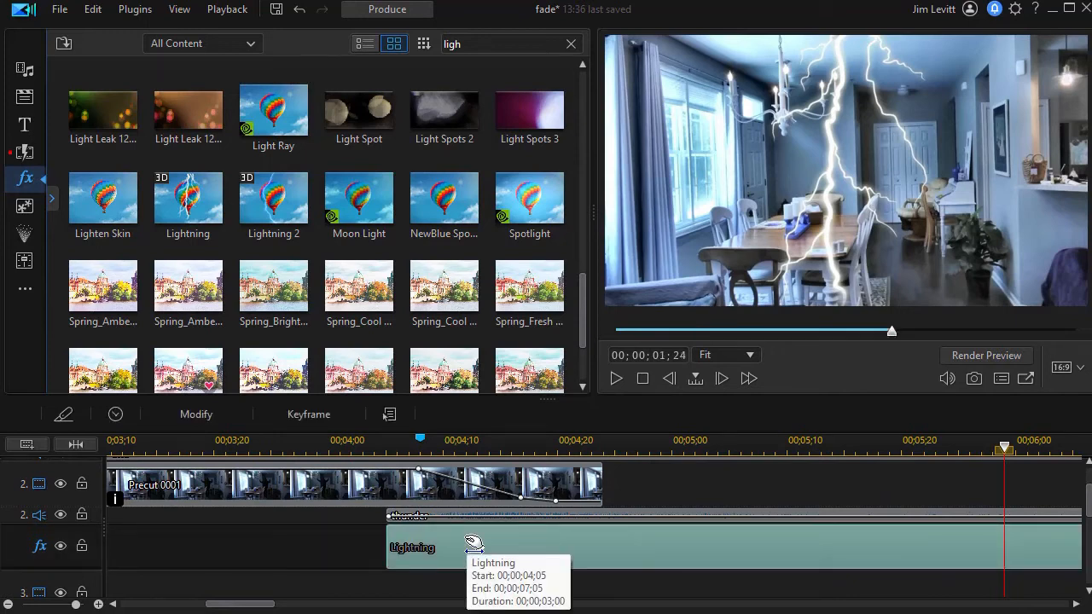
pyautogui.click(202, 412)
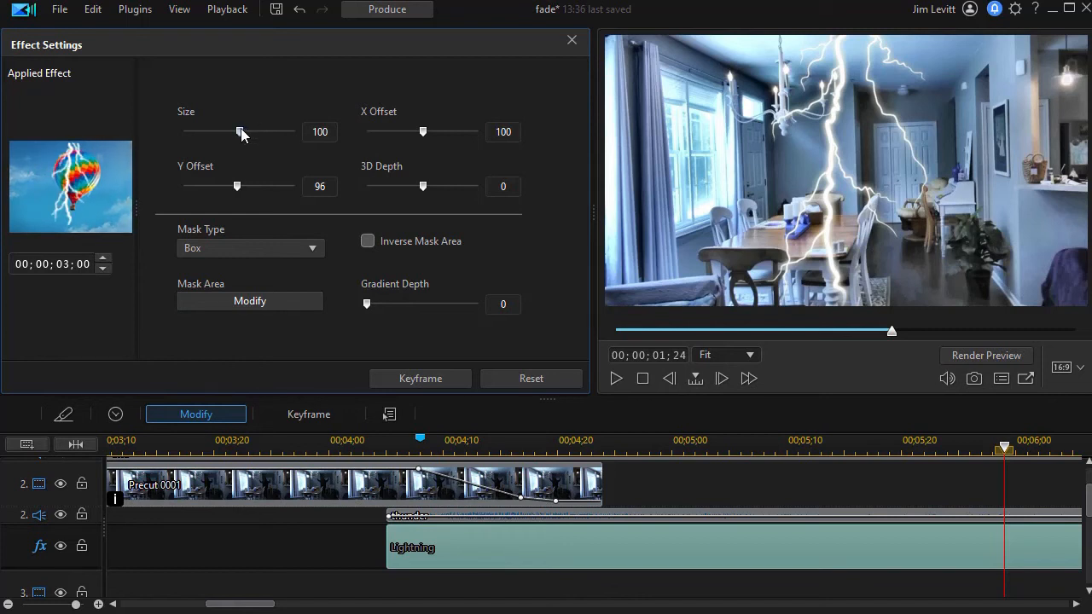
pyautogui.moveTo(240, 132); pyautogui.dragTo(219, 137)
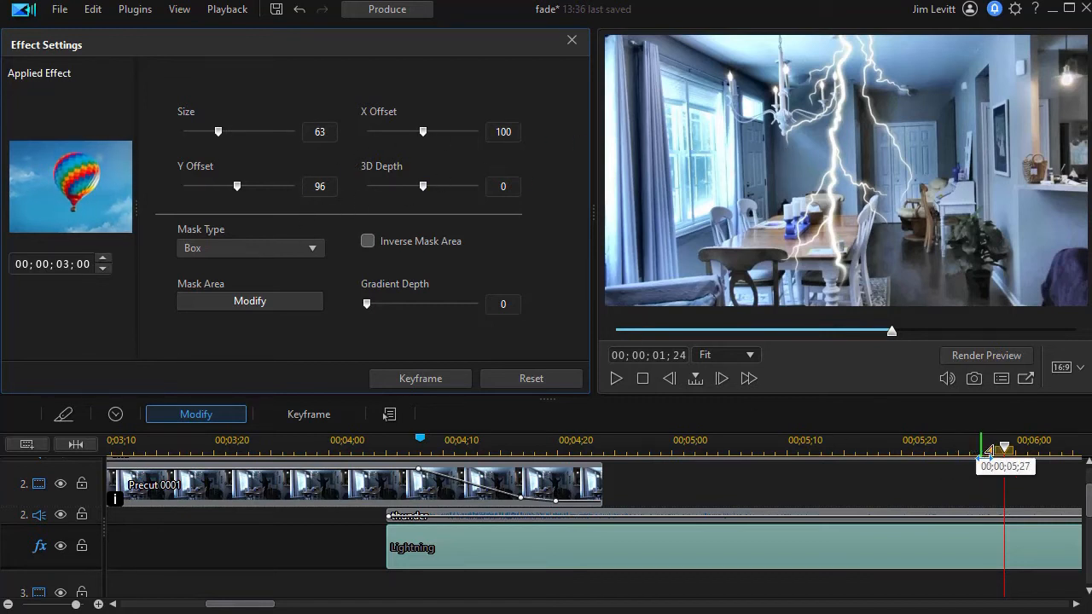
pyautogui.moveTo(1004, 445); pyautogui.dragTo(894, 465)
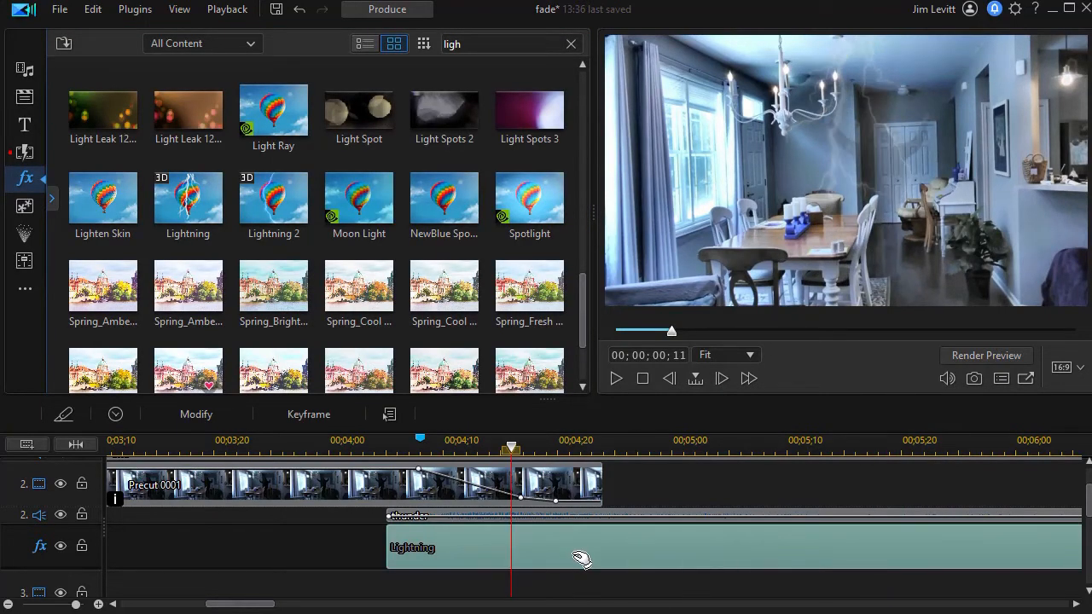
# Step: Move the Lightning effect earlier to start at about 00;00;04;00 and set its X Offset to 118
pyautogui.moveTo(581, 558); pyautogui.dragTo(517, 565)
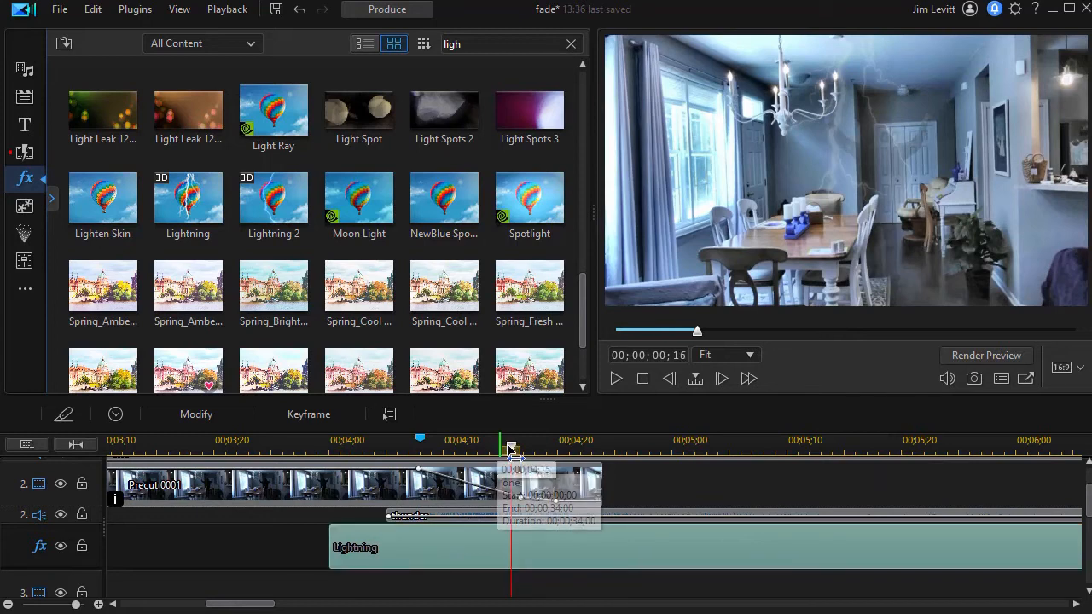
pyautogui.moveTo(517, 453); pyautogui.dragTo(469, 449)
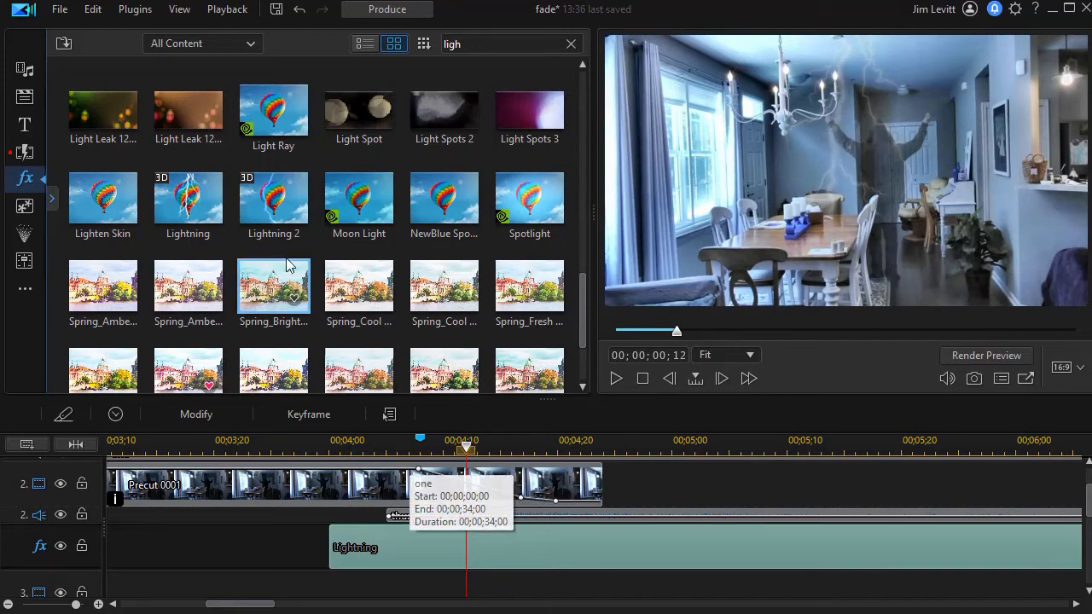
pyautogui.click(202, 414)
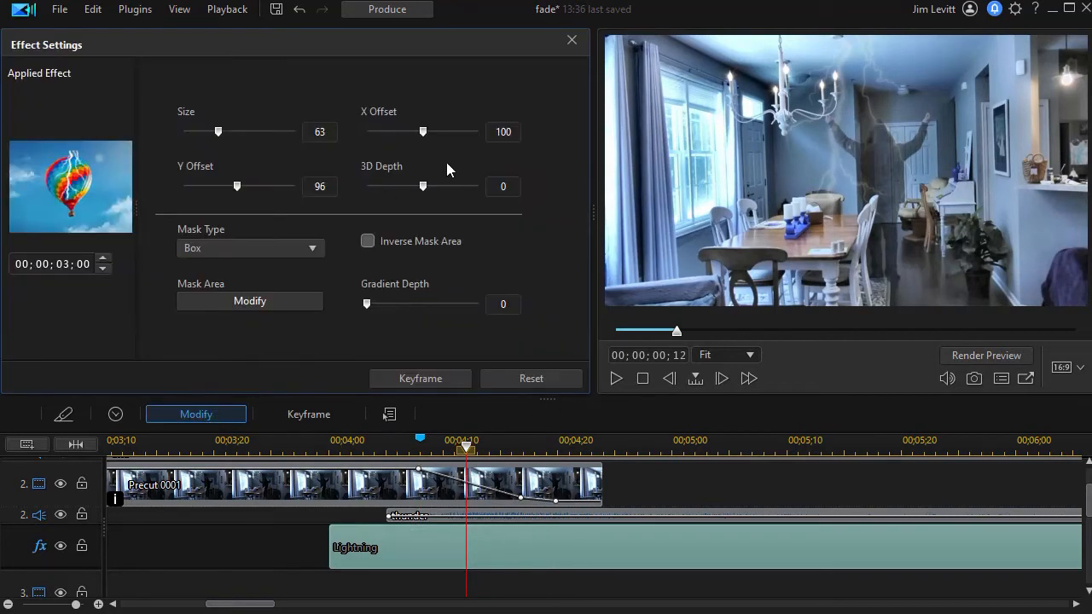
pyautogui.moveTo(423, 132); pyautogui.dragTo(433, 135)
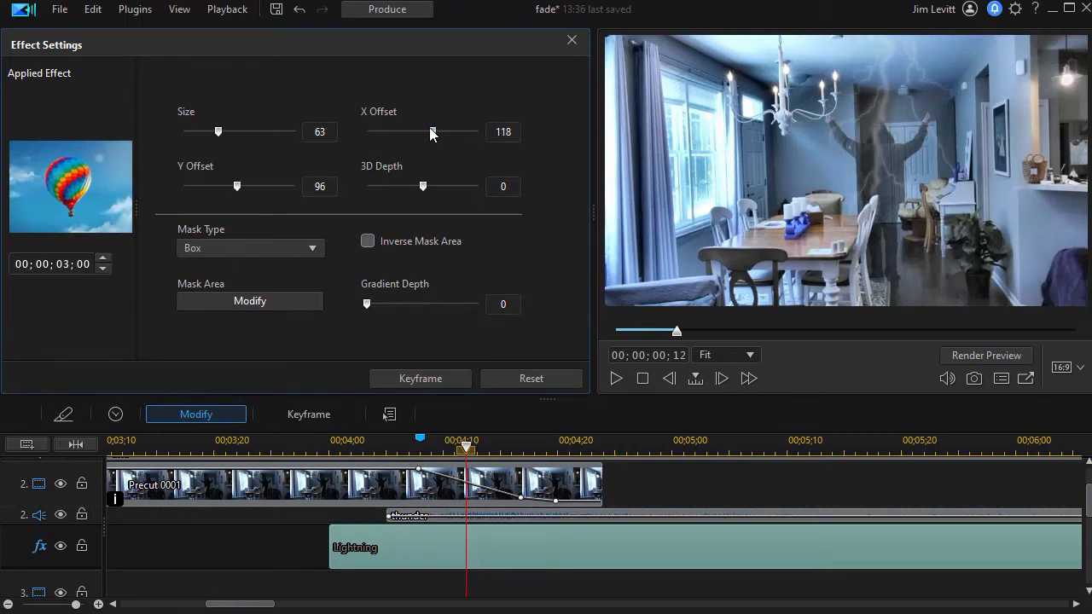
# Step: Narrow the Lightning effect's box mask to the area around the bolts and figure, ending just above the frame's lower edge
pyautogui.click(250, 301)
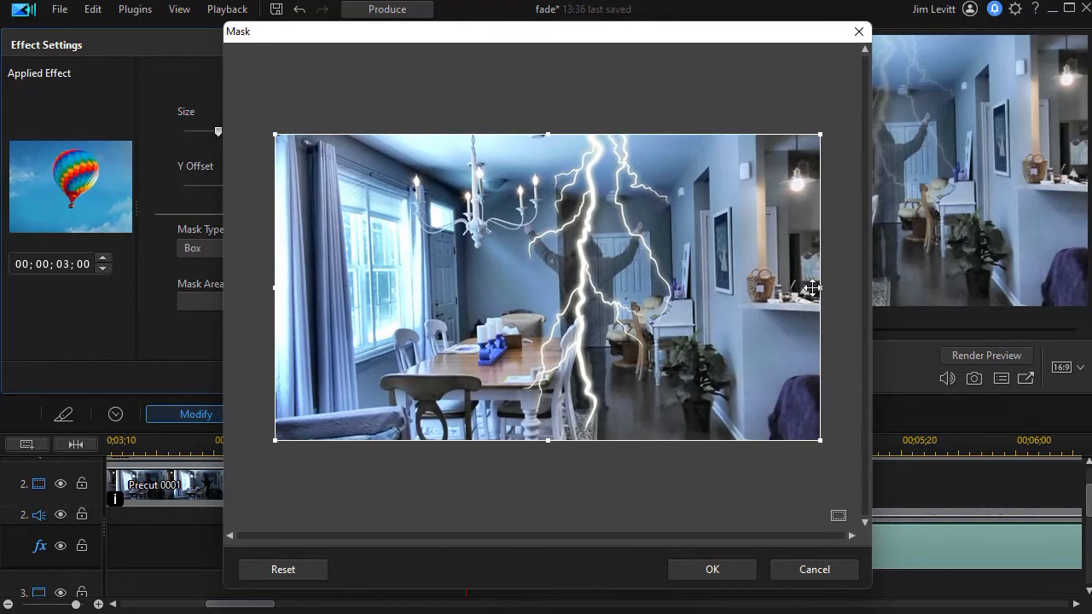
pyautogui.moveTo(711, 288); pyautogui.dragTo(697, 290)
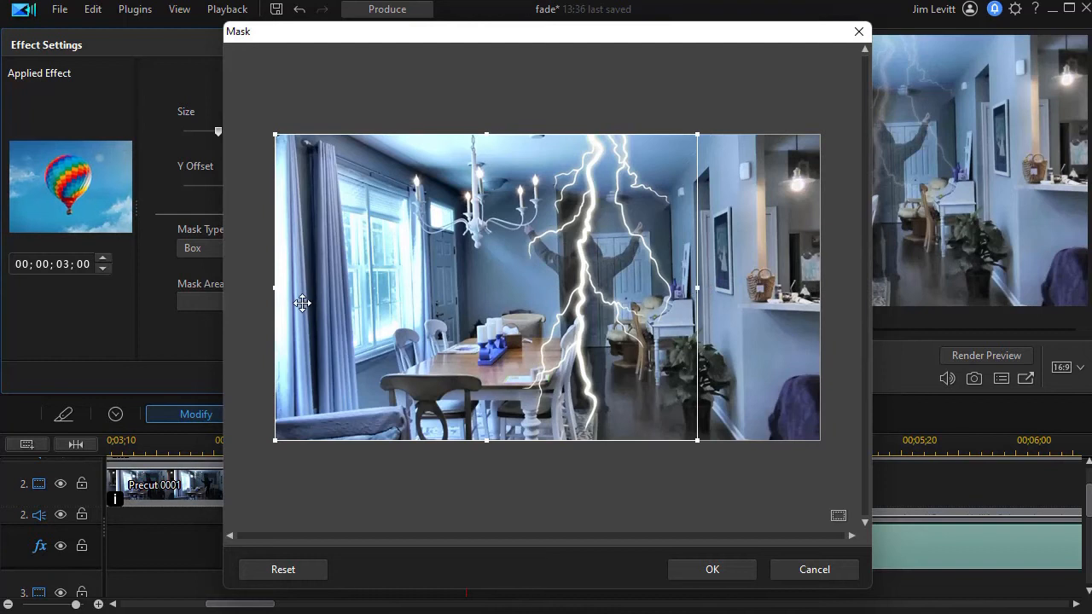
pyautogui.moveTo(277, 289); pyautogui.dragTo(488, 290)
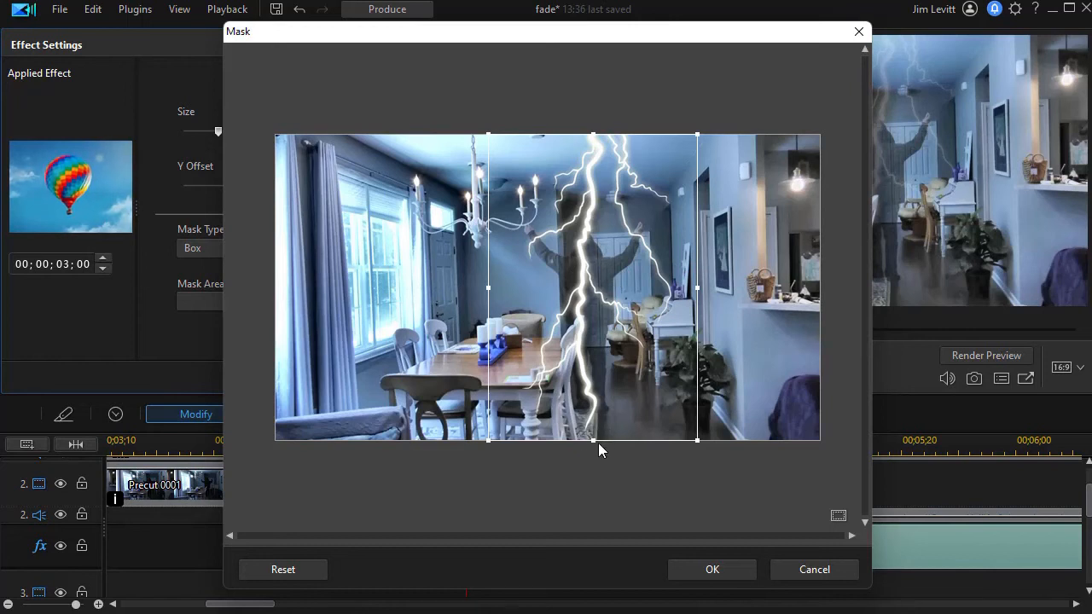
pyautogui.moveTo(596, 424); pyautogui.dragTo(599, 424)
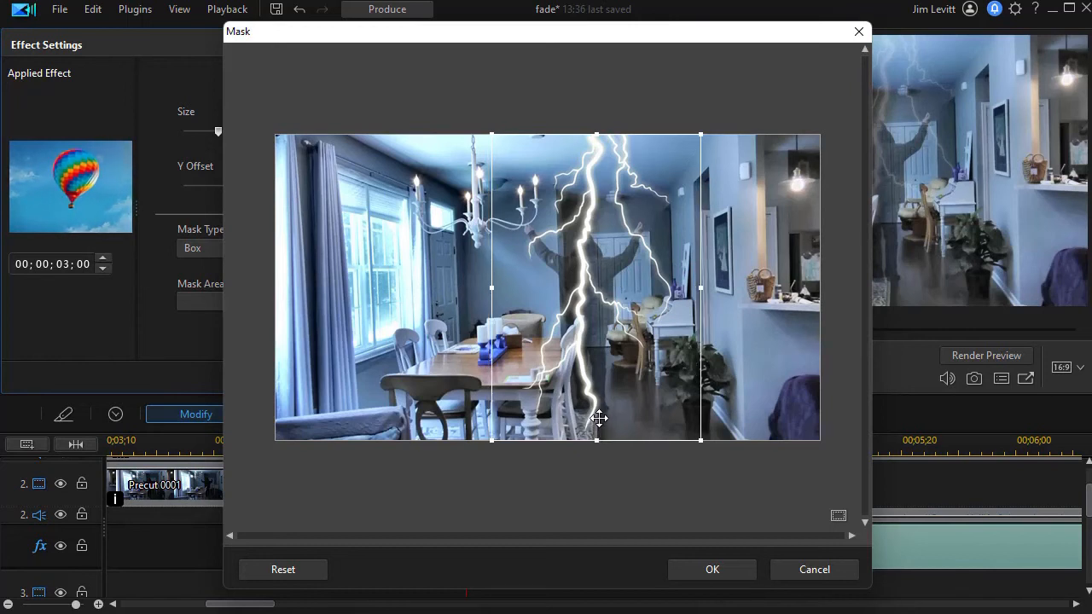
pyautogui.moveTo(599, 438)
pyautogui.mouseDown()
pyautogui.moveTo(601, 410)
pyautogui.moveTo(601, 419)
pyautogui.mouseUp()
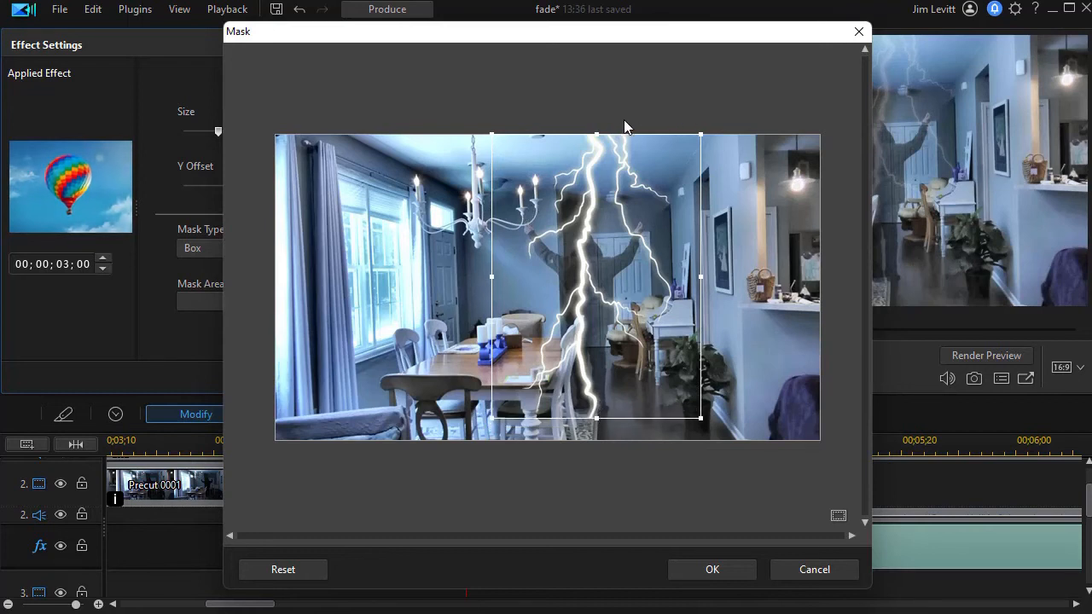
pyautogui.click(720, 570)
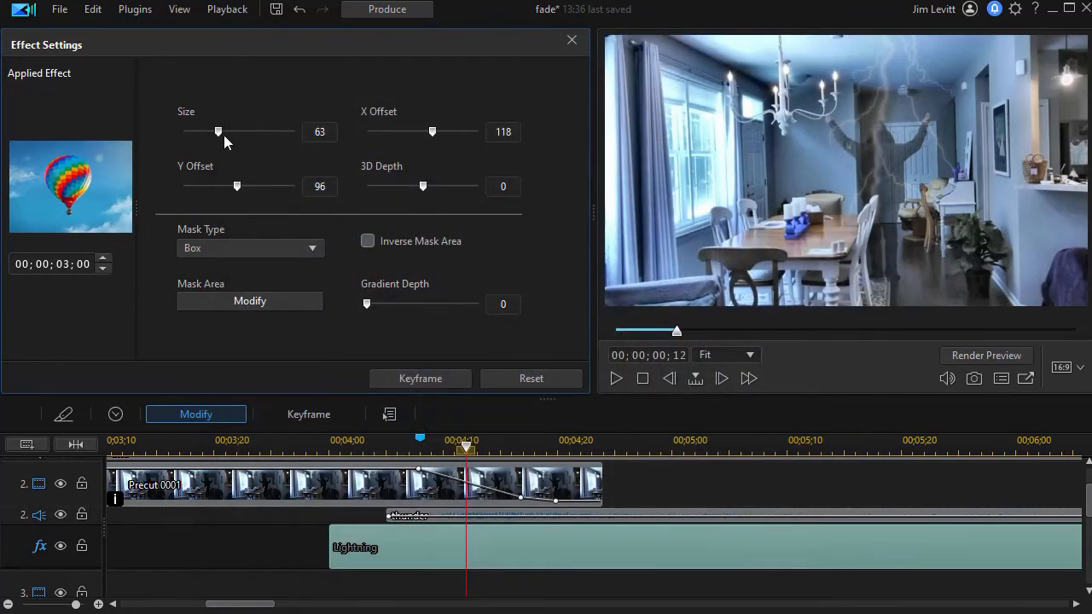
# Step: Set the Lightning effect's size to 60 and close its settings
pyautogui.click(324, 131)
pyautogui.write('60')
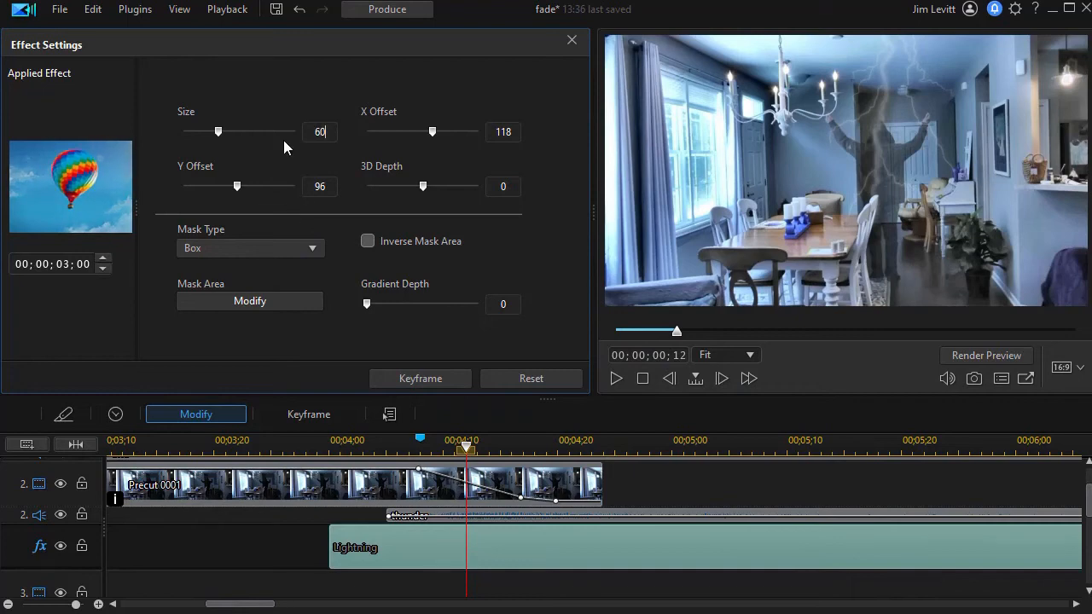
pyautogui.click(572, 42)
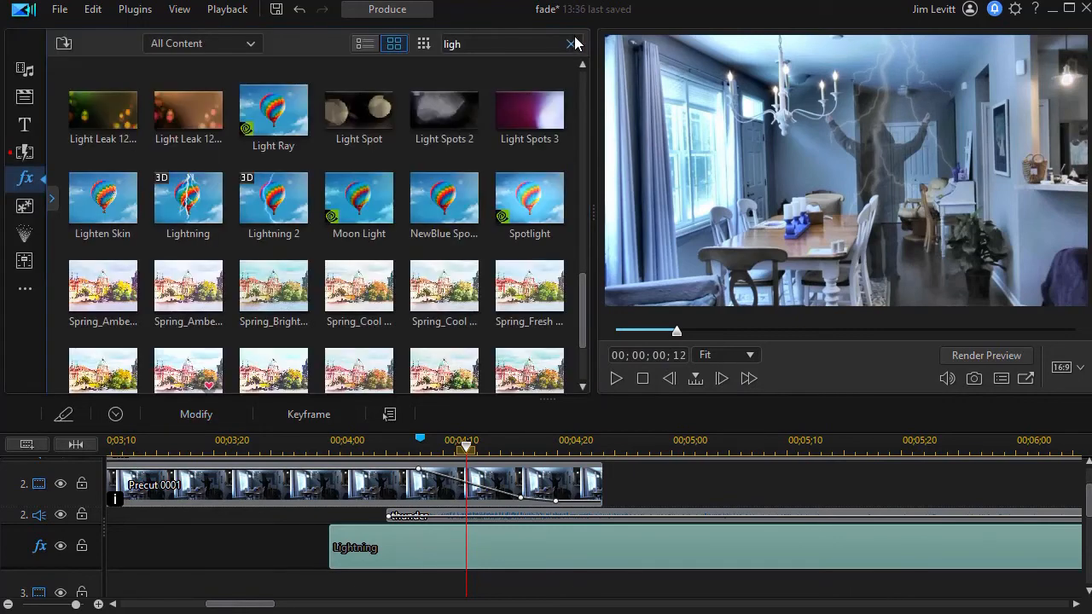
# Step: Return to the media library, enlarge the preview area, and play the timeline from 00;00;03;21 to review the masked lightning
pyautogui.click(25, 72)
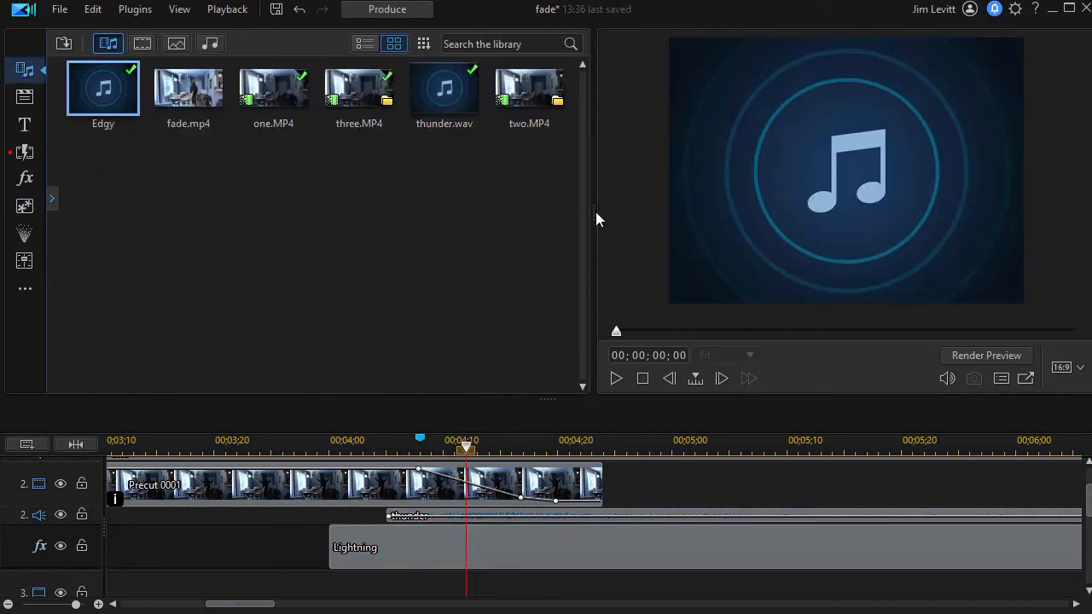
pyautogui.moveTo(590, 209); pyautogui.dragTo(120, 237)
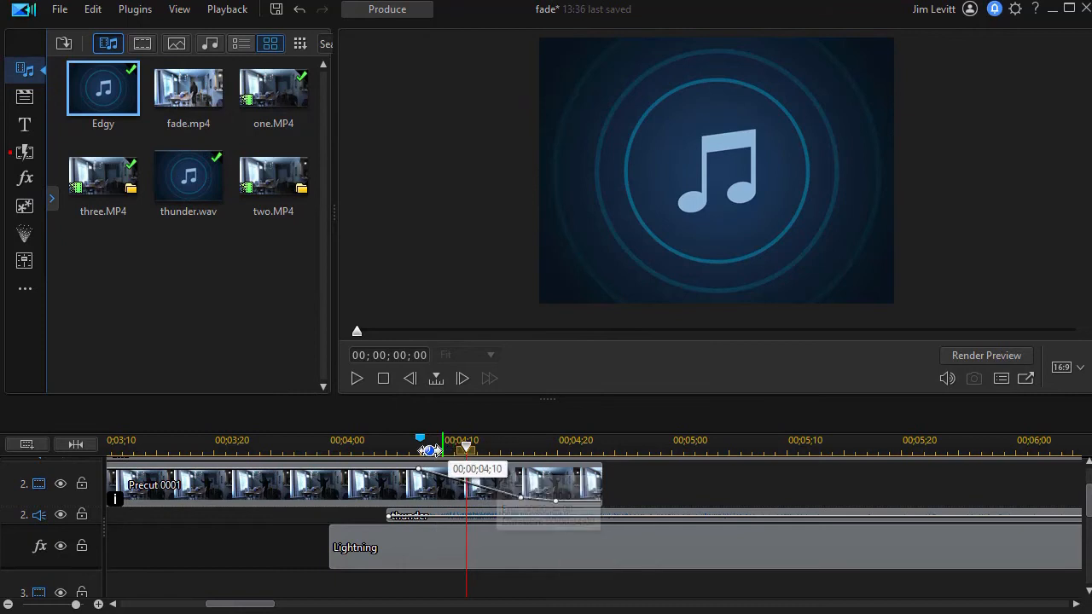
pyautogui.click(364, 446)
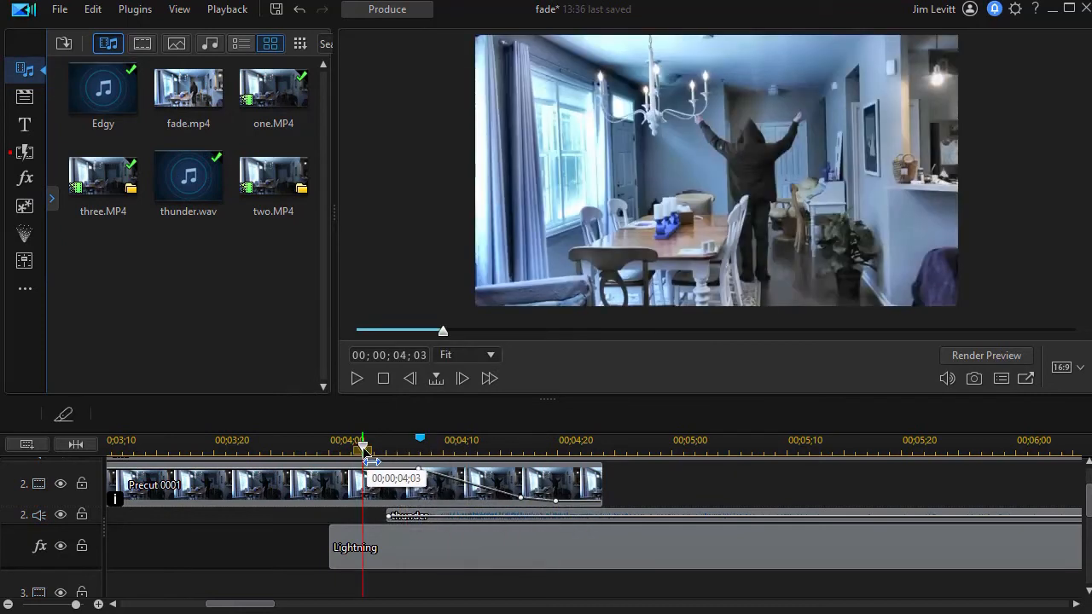
pyautogui.moveTo(281, 446); pyautogui.dragTo(226, 445)
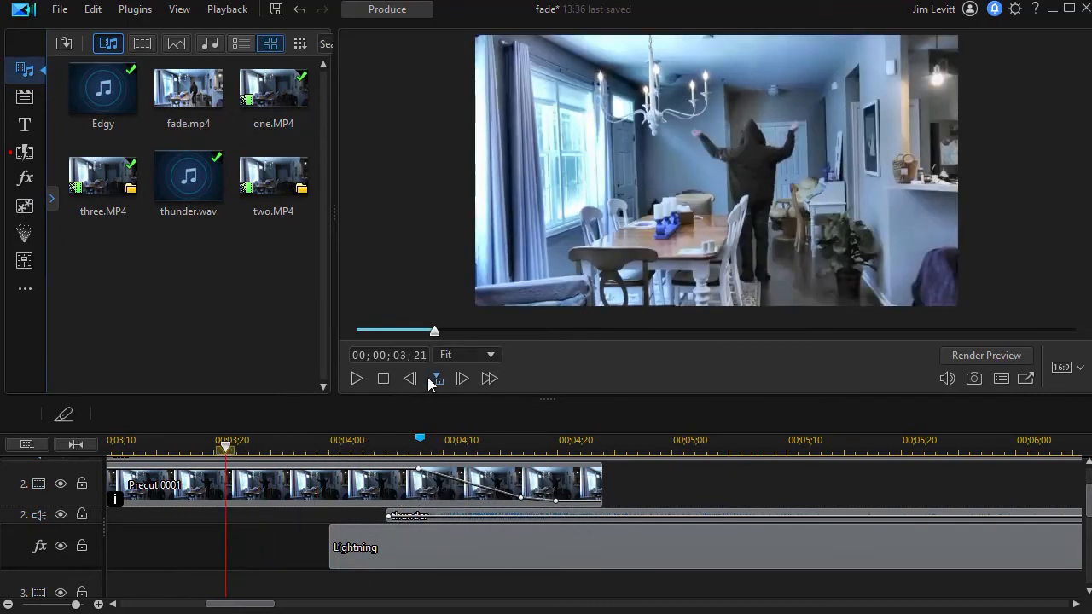
pyautogui.click(359, 376)
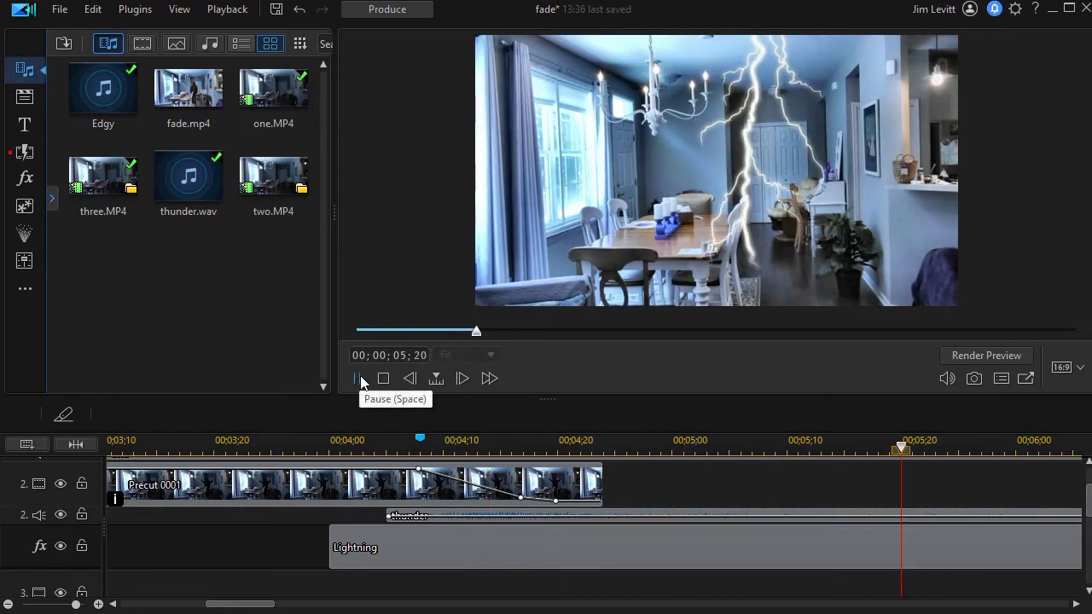
pyautogui.click(358, 379)
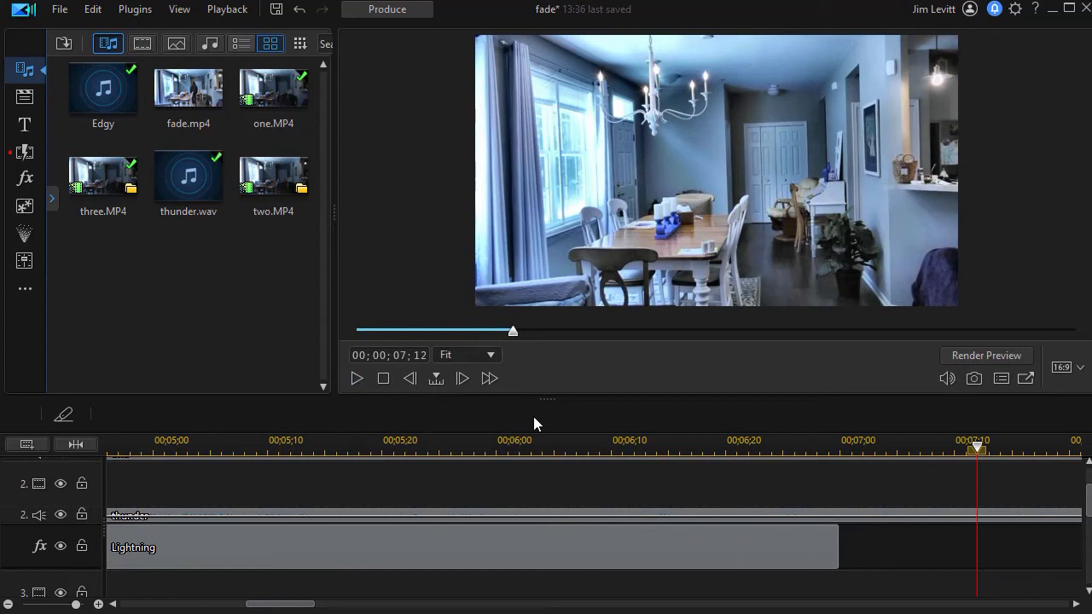
# Step: Trim the end of the Lightning effect back to about 00;00;05;02, shortly after the Precut 0001 clip ends
pyautogui.moveTo(291, 606); pyautogui.dragTo(264, 580)
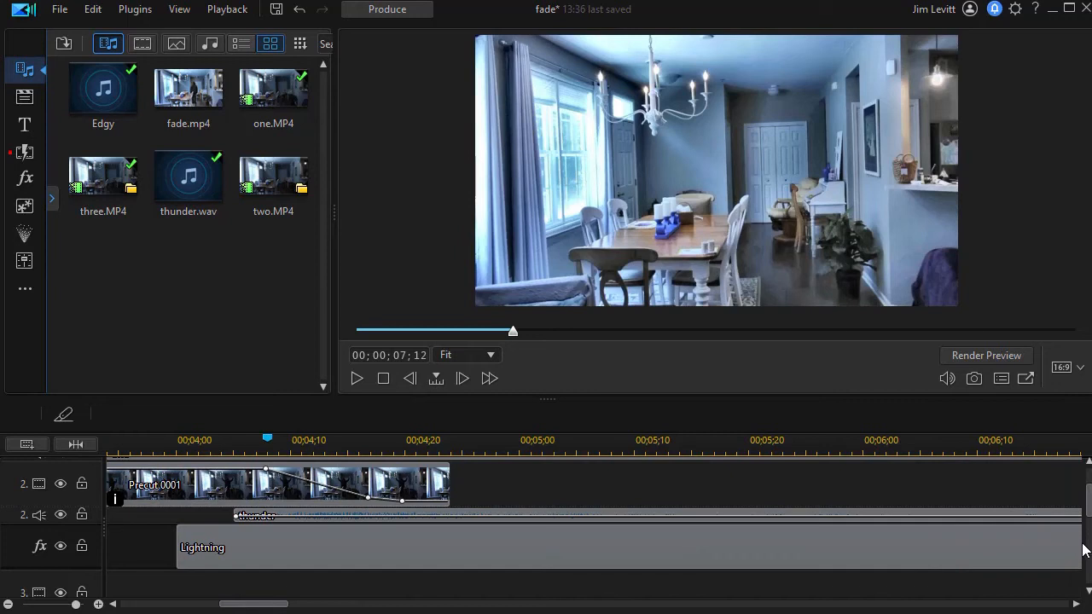
pyautogui.moveTo(281, 605); pyautogui.dragTo(305, 605)
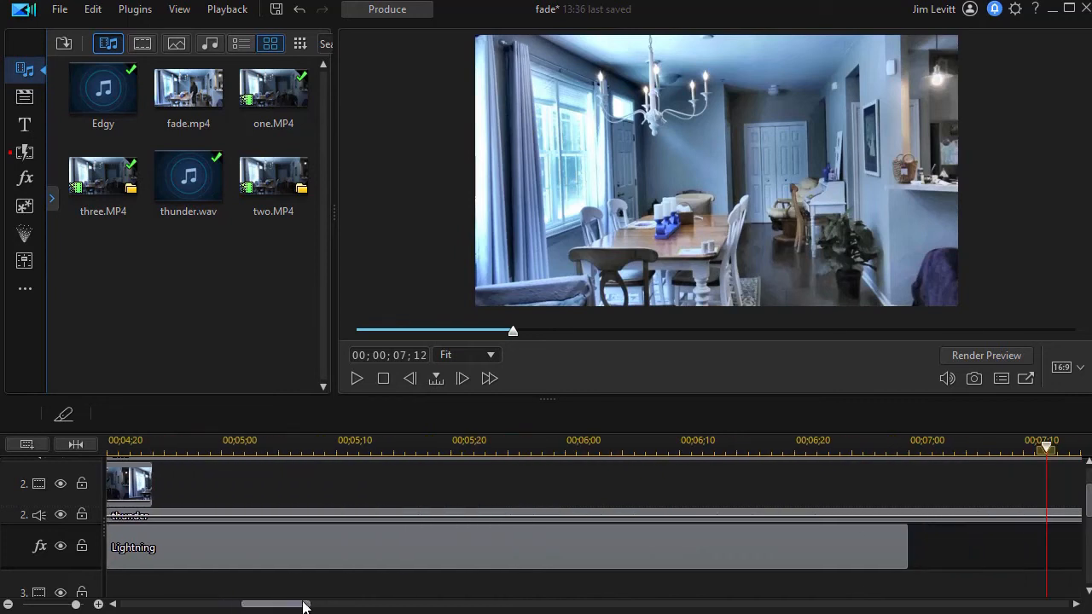
pyautogui.click(834, 552)
pyautogui.moveTo(848, 549); pyautogui.dragTo(243, 547)
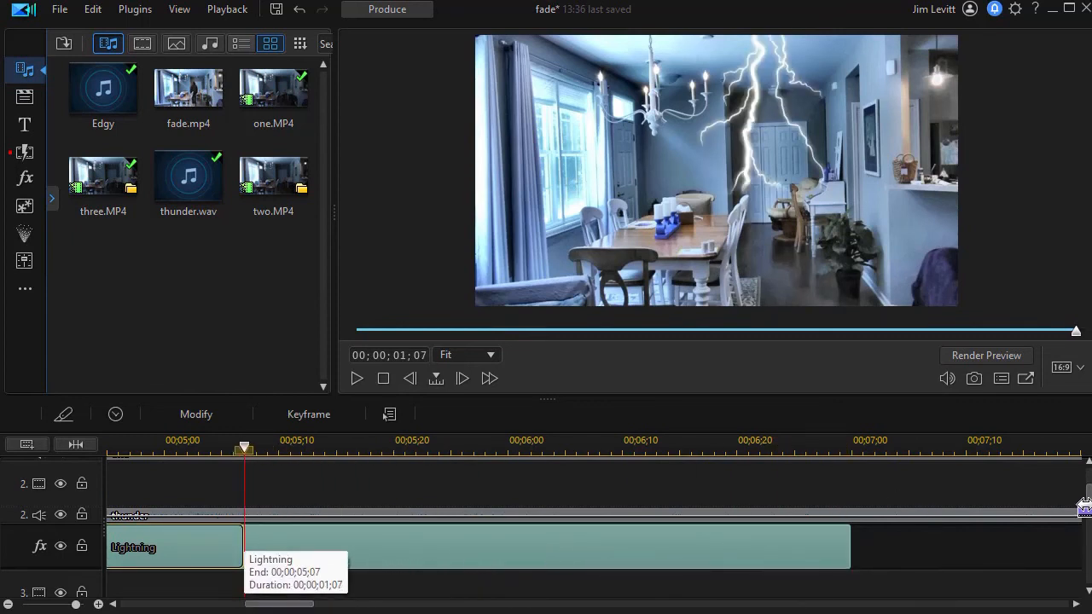
pyautogui.moveTo(1084, 506); pyautogui.dragTo(1088, 490)
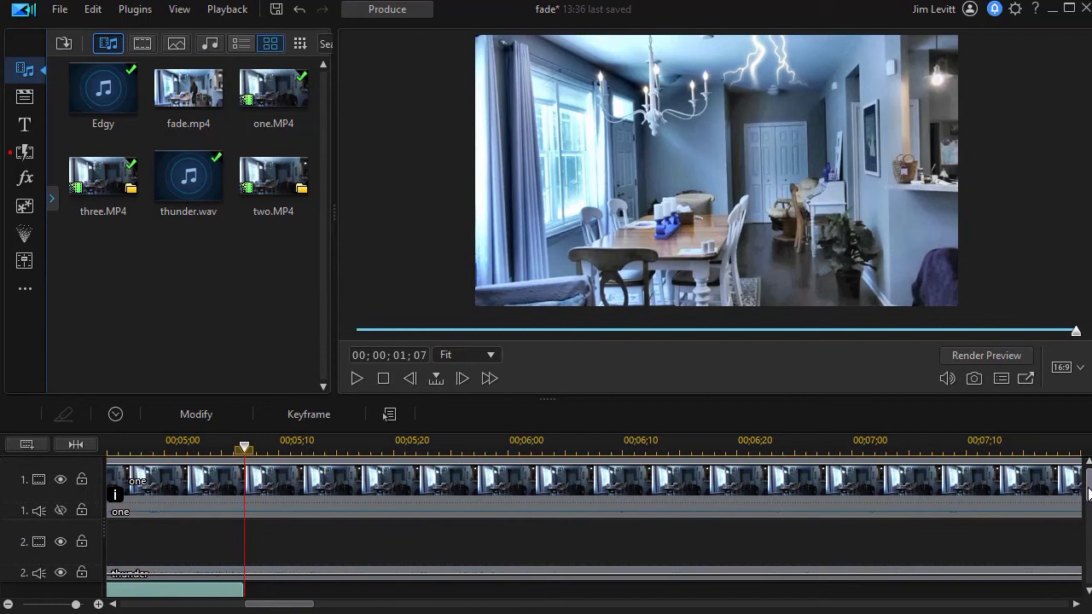
pyautogui.moveTo(288, 607); pyautogui.dragTo(255, 605)
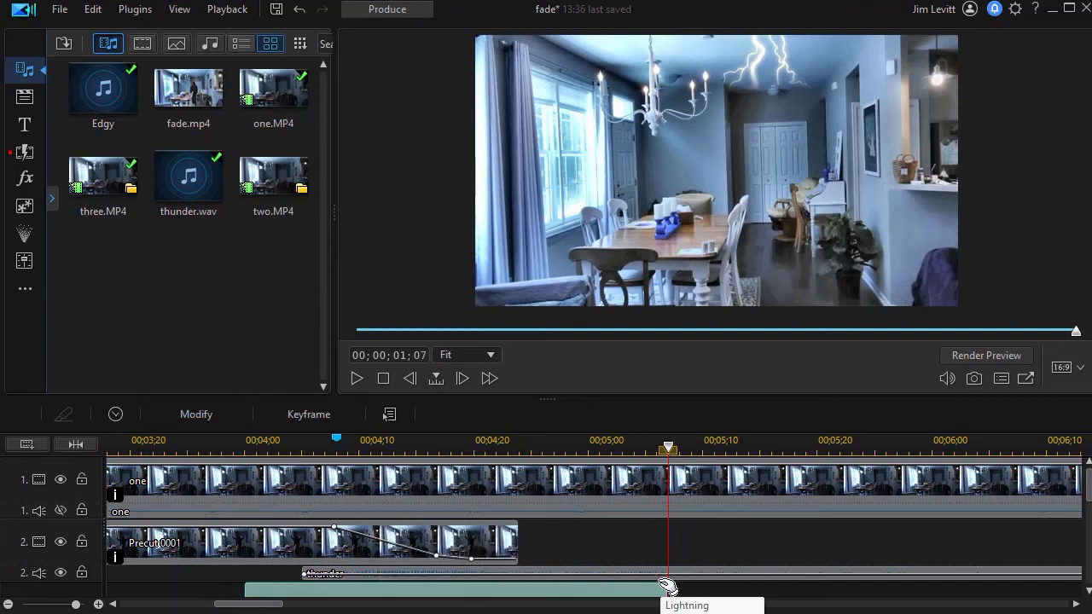
pyautogui.scroll(-1, 668, 587)
pyautogui.moveTo(668, 587); pyautogui.dragTo(609, 589)
# Step: Play back the timeline from about 00;00;03;25 to preview the shortened Lightning effect
pyautogui.moveTo(613, 448); pyautogui.dragTo(190, 448)
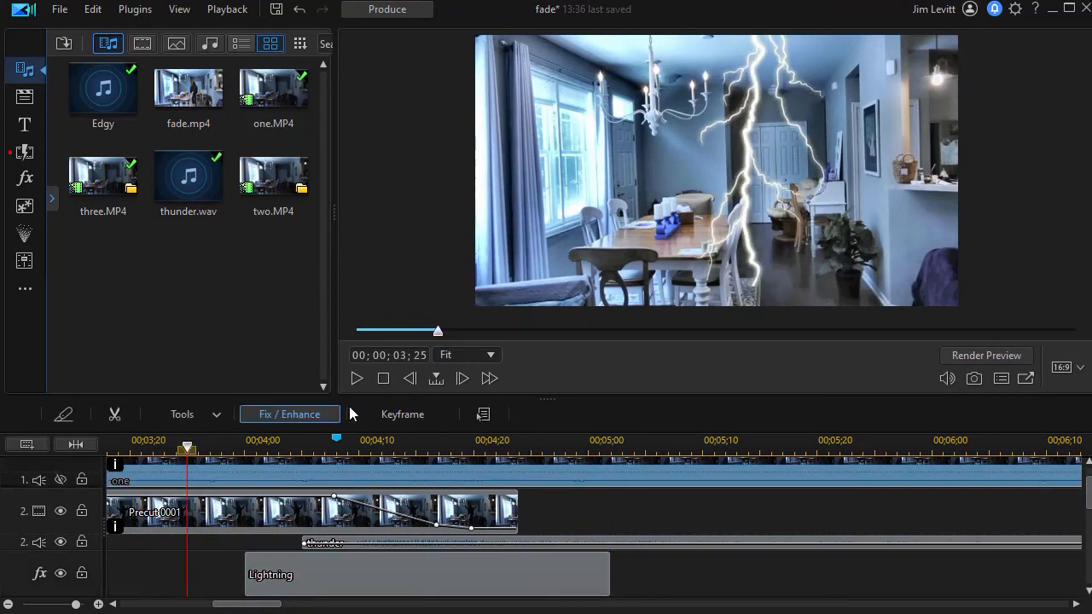
pyautogui.click(358, 378)
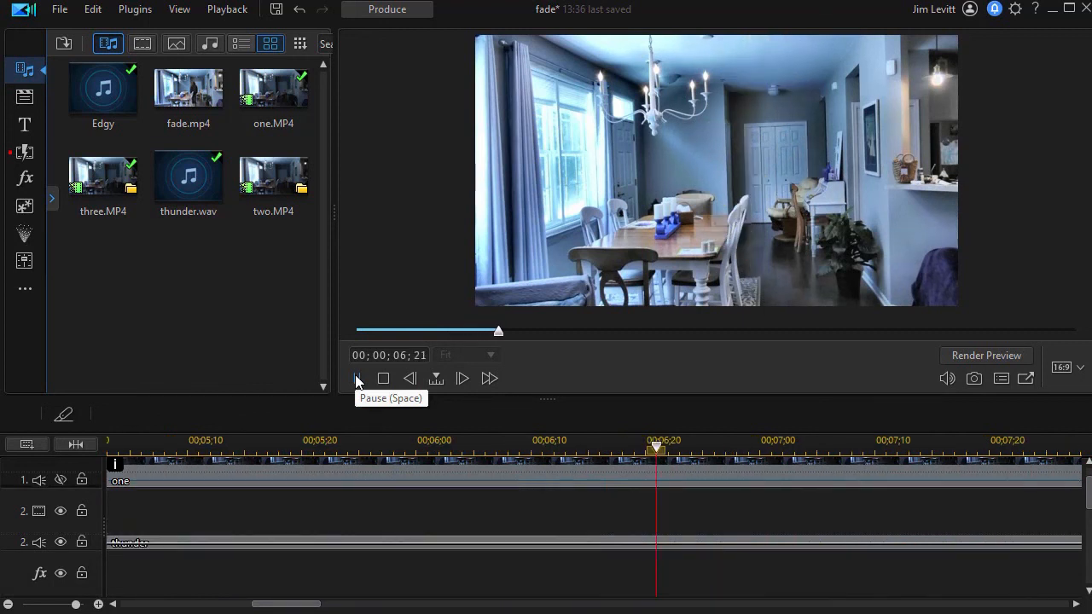
pyautogui.click(358, 378)
# Step: Show the Edgy music track, return to 00;00;00;00, and play the complete sequence
pyautogui.moveTo(1087, 495); pyautogui.dragTo(1074, 601)
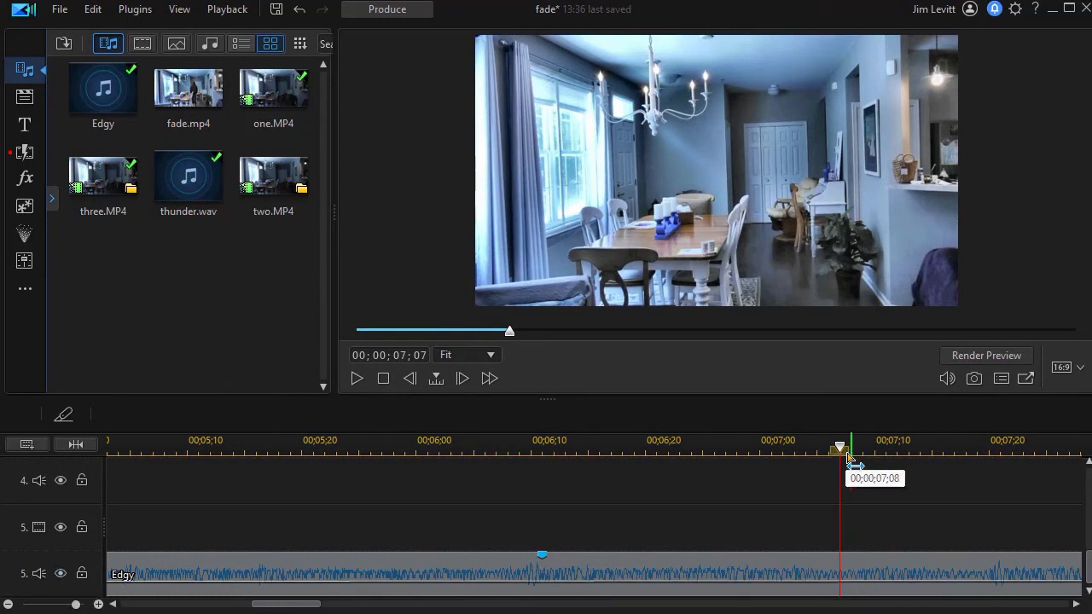
pyautogui.moveTo(841, 450); pyautogui.dragTo(96, 510)
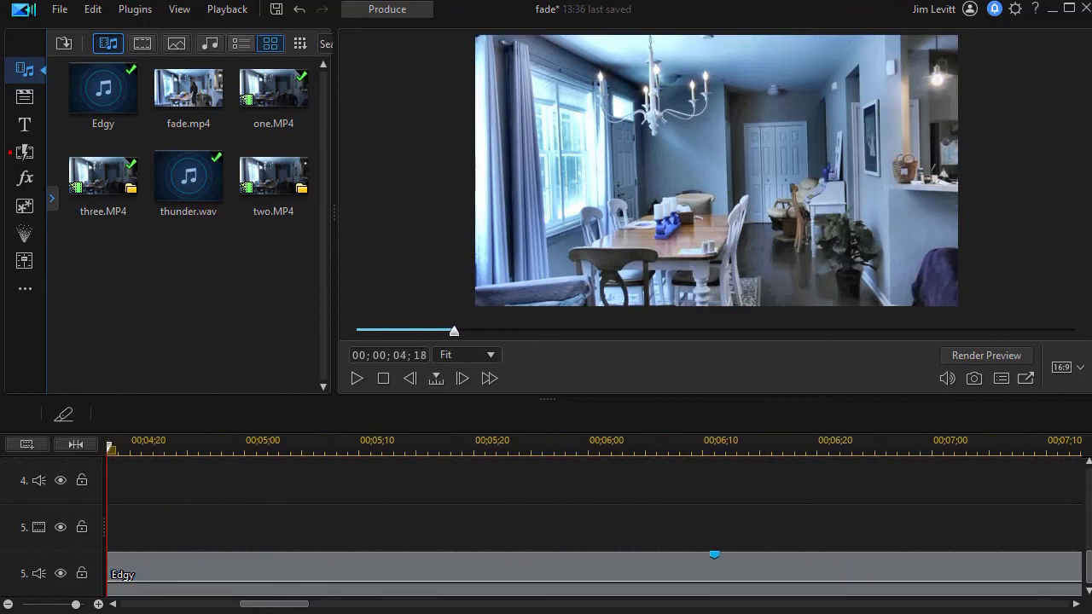
pyautogui.moveTo(275, 607); pyautogui.dragTo(155, 607)
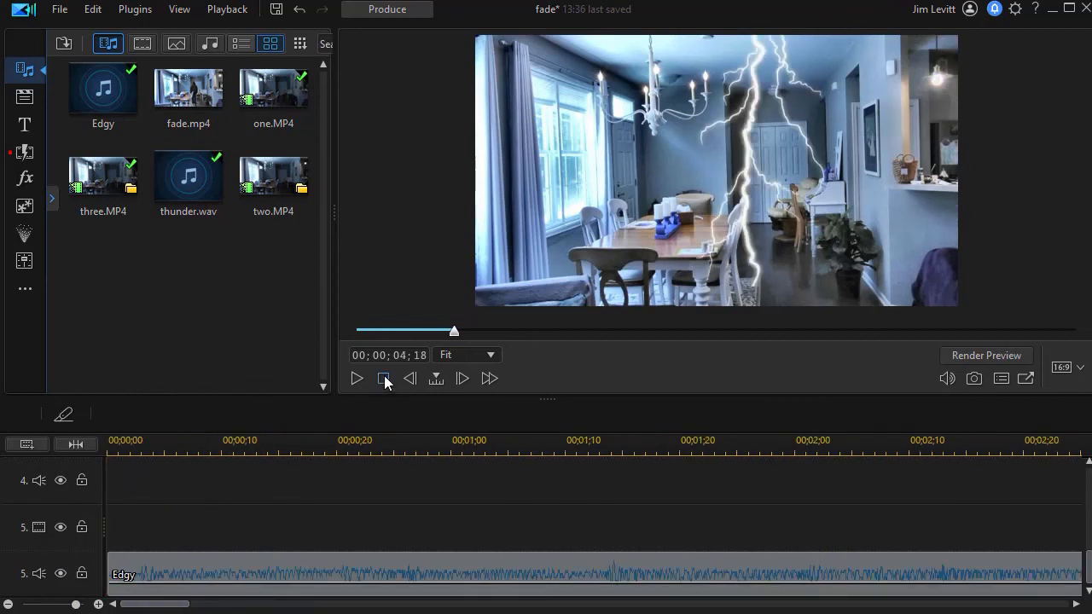
pyautogui.moveTo(452, 340); pyautogui.dragTo(272, 359)
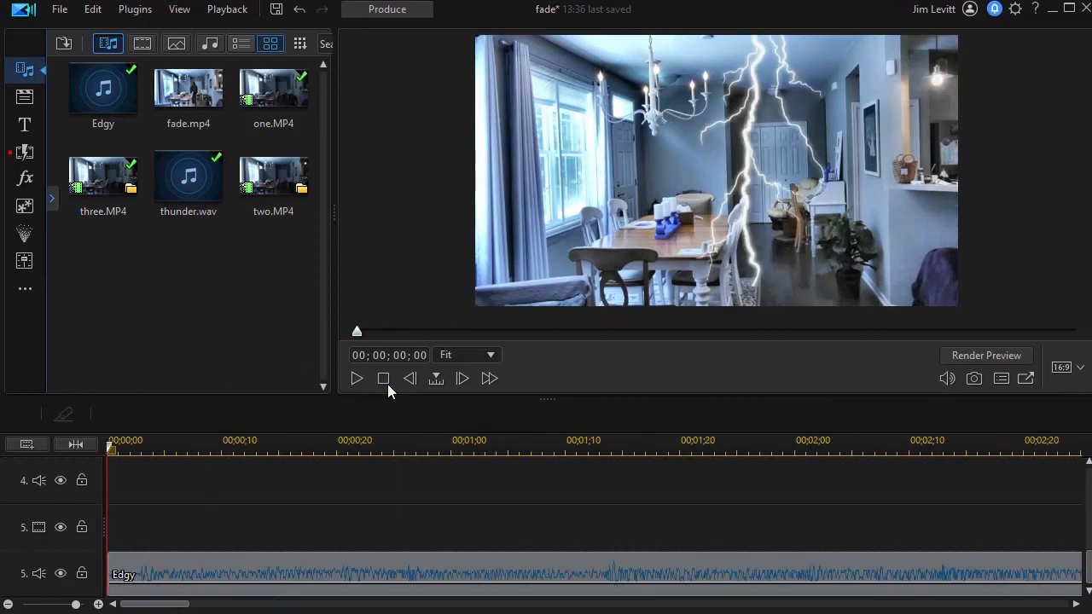
pyautogui.click(357, 378)
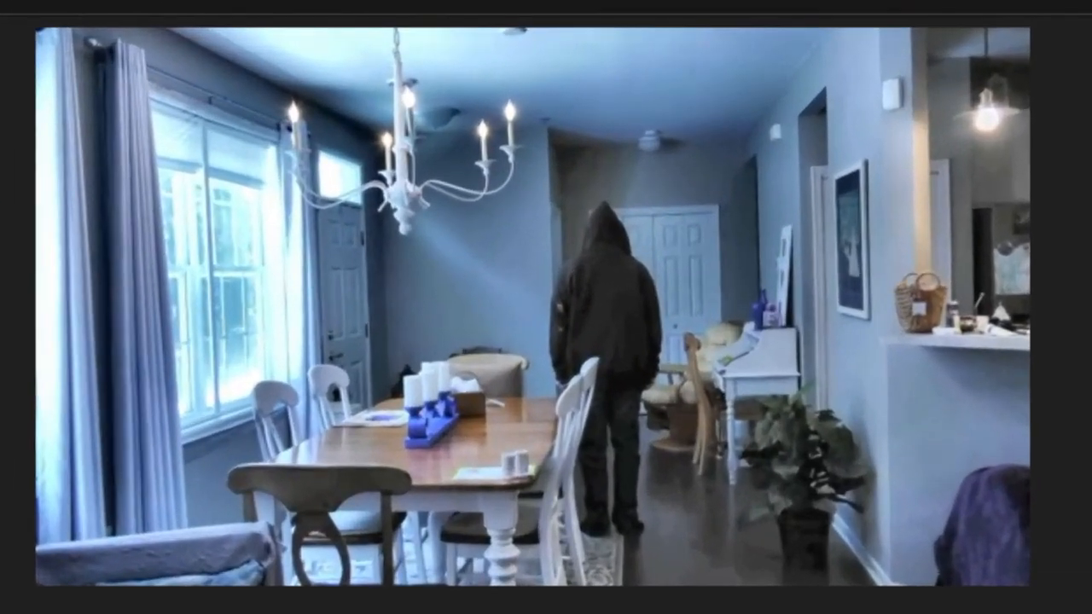